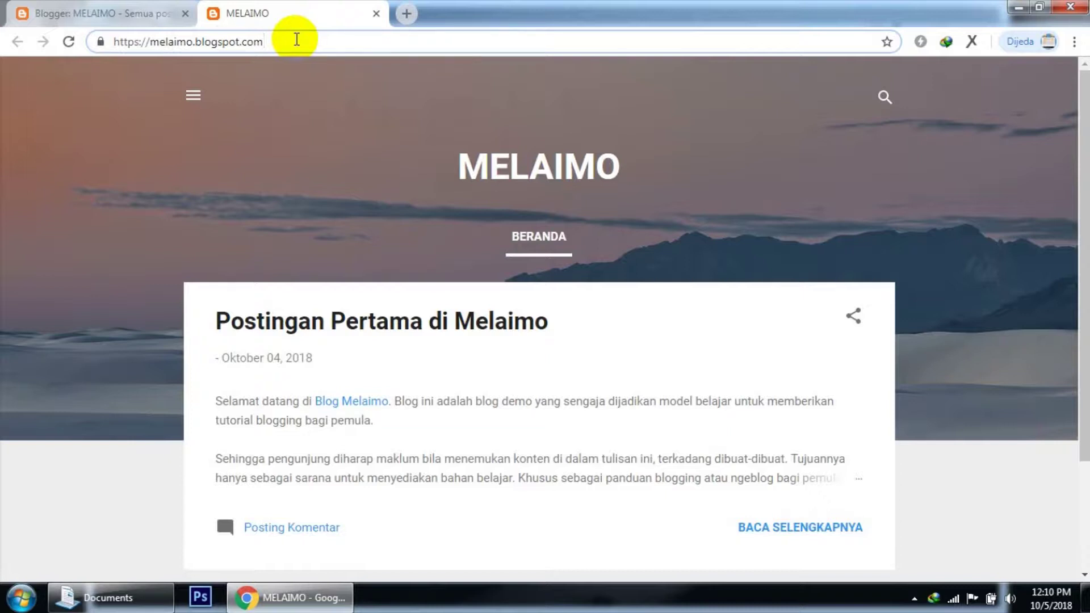
Search Google for "google search console" in a new browser tab
left_click(407, 13)
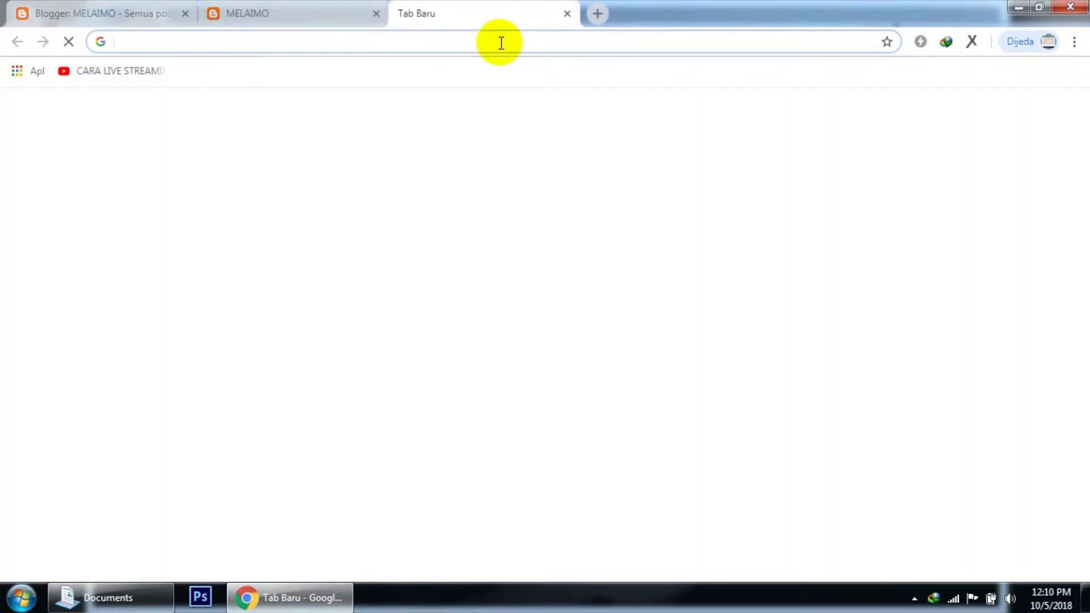
type("google se")
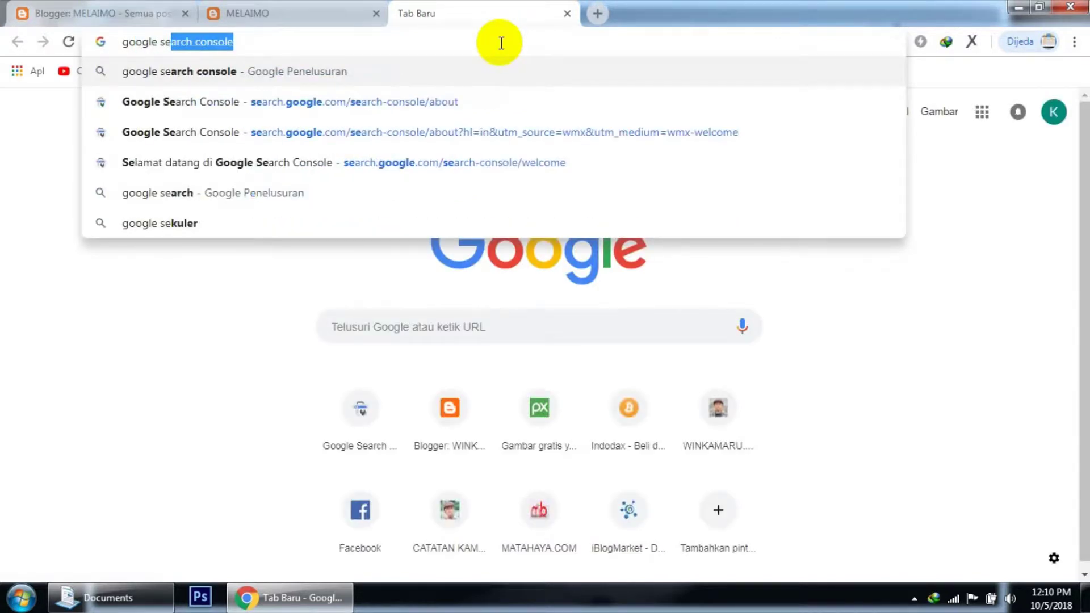
left_click(309, 44)
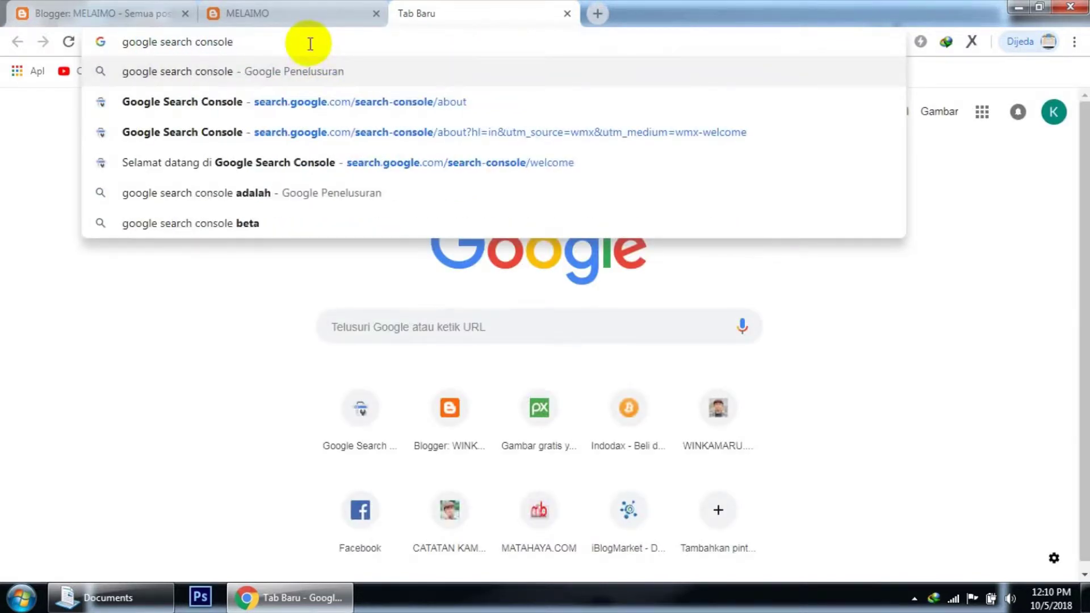
left_click(285, 74)
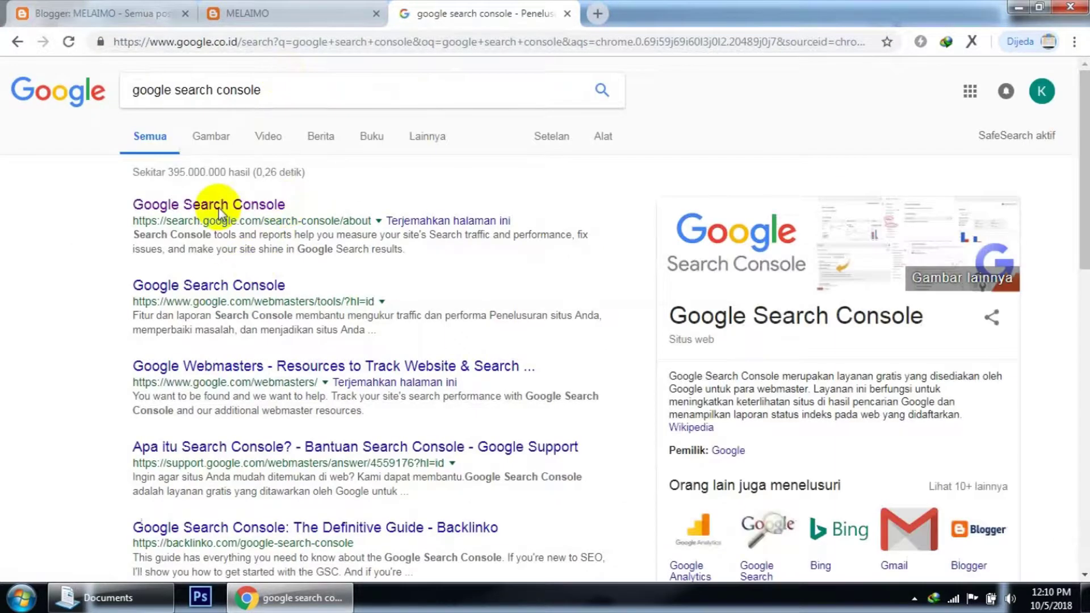
Open the Google Search Console site from the first search result and start the service, dismissing the Facebook notification
left_click(218, 213)
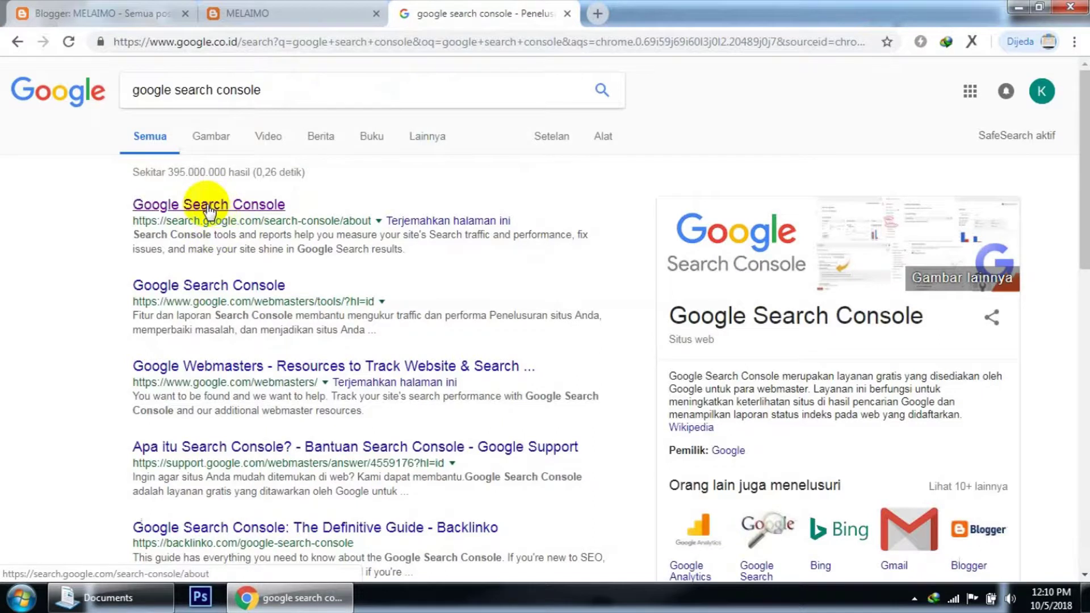
left_click_drag(264, 221, 361, 221)
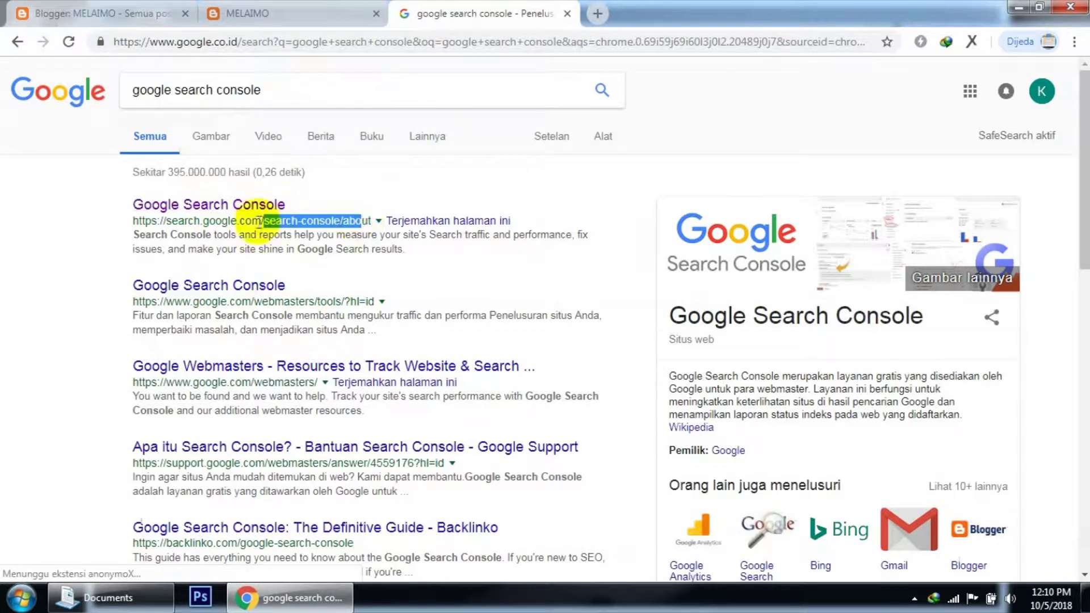
left_click(218, 212)
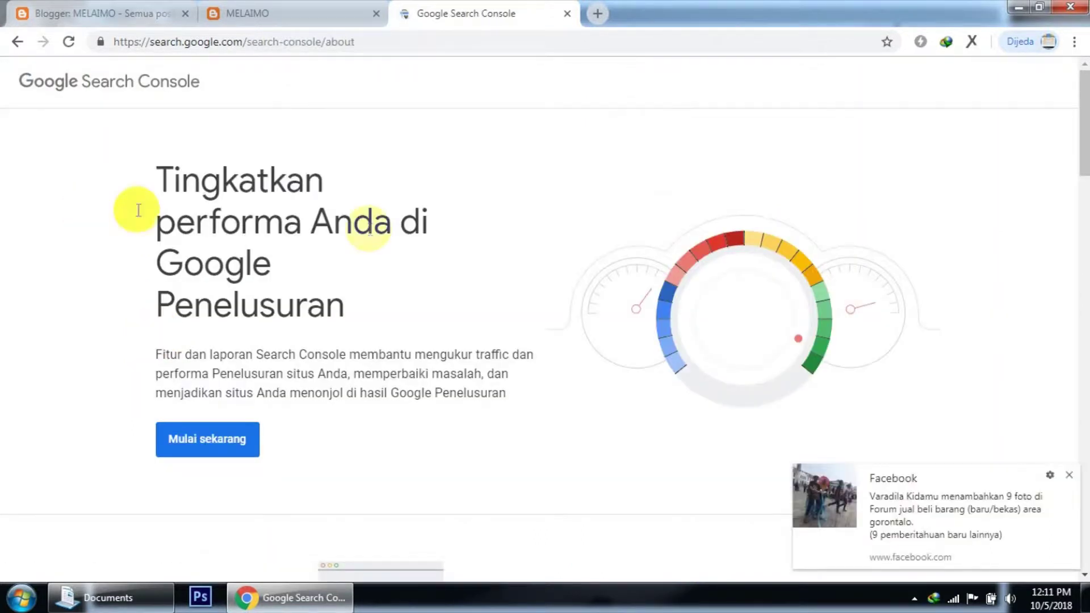
left_click(1066, 475)
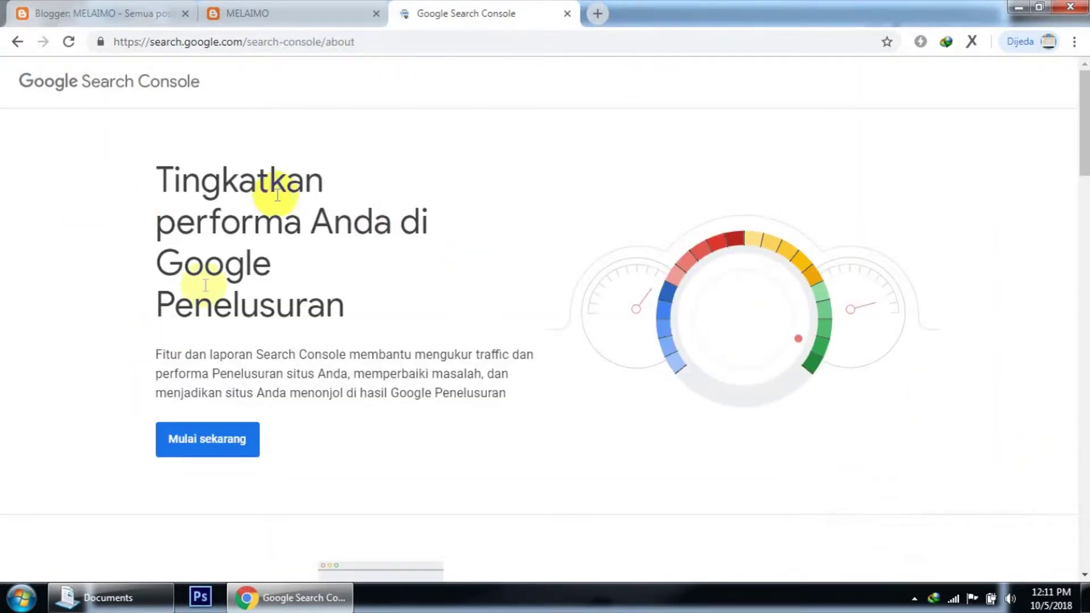
left_click(194, 447)
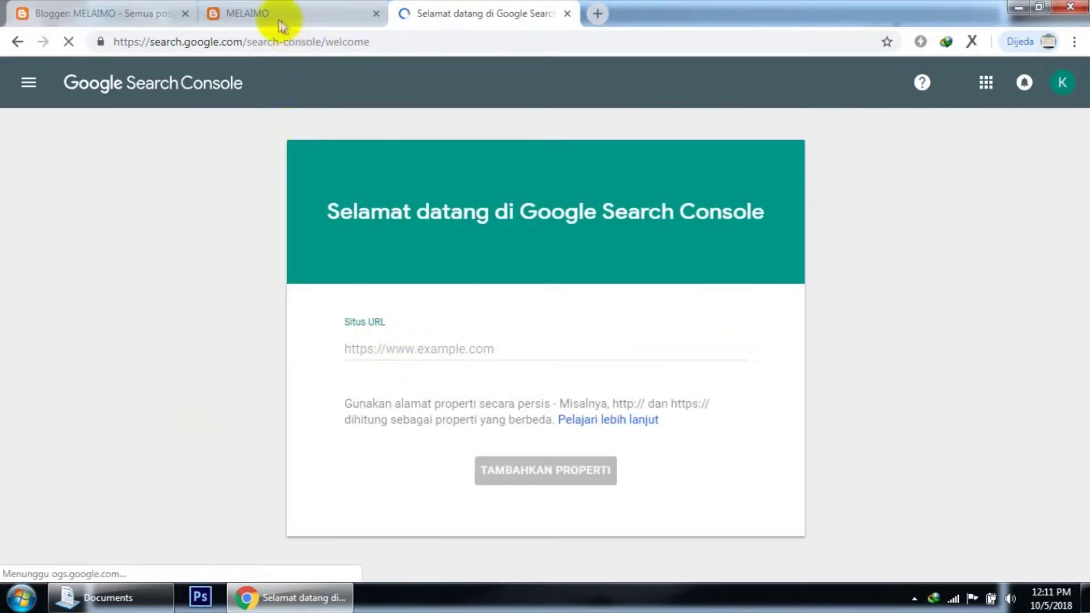
left_click(395, 347)
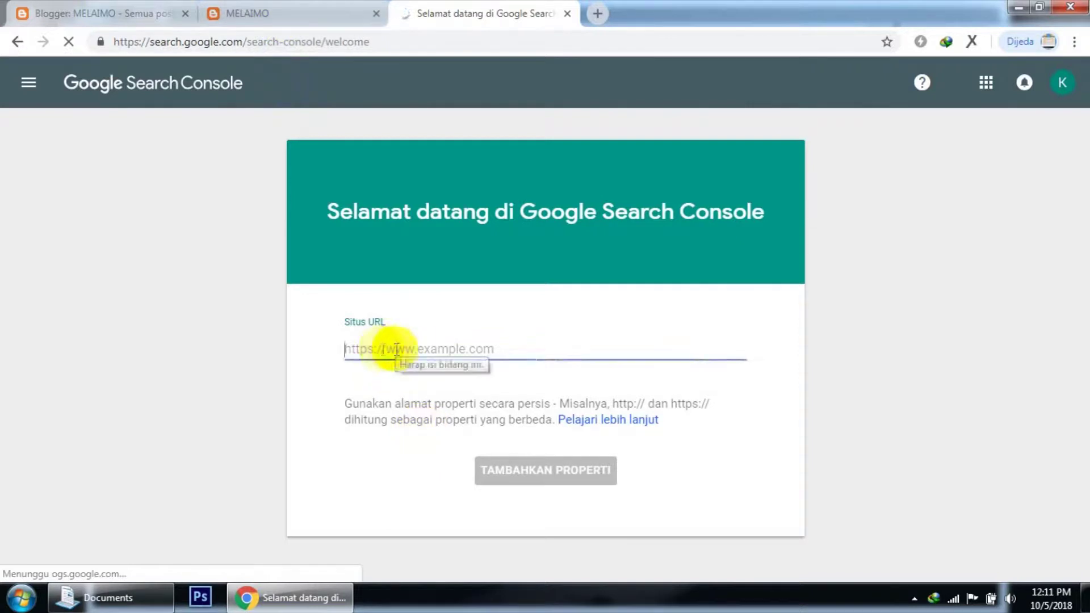
right_click(382, 347)
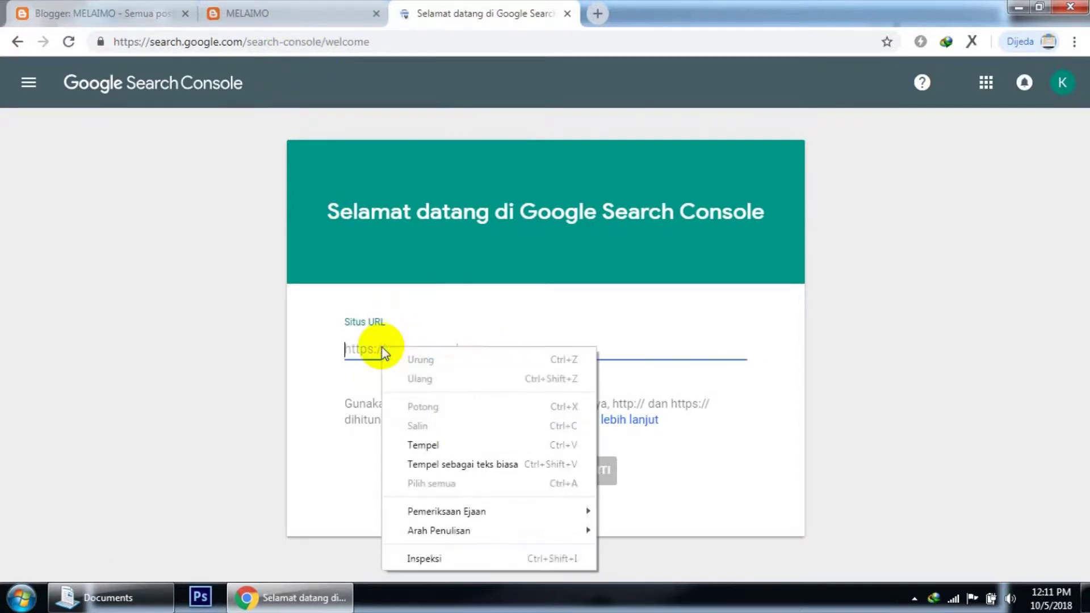
left_click(438, 444)
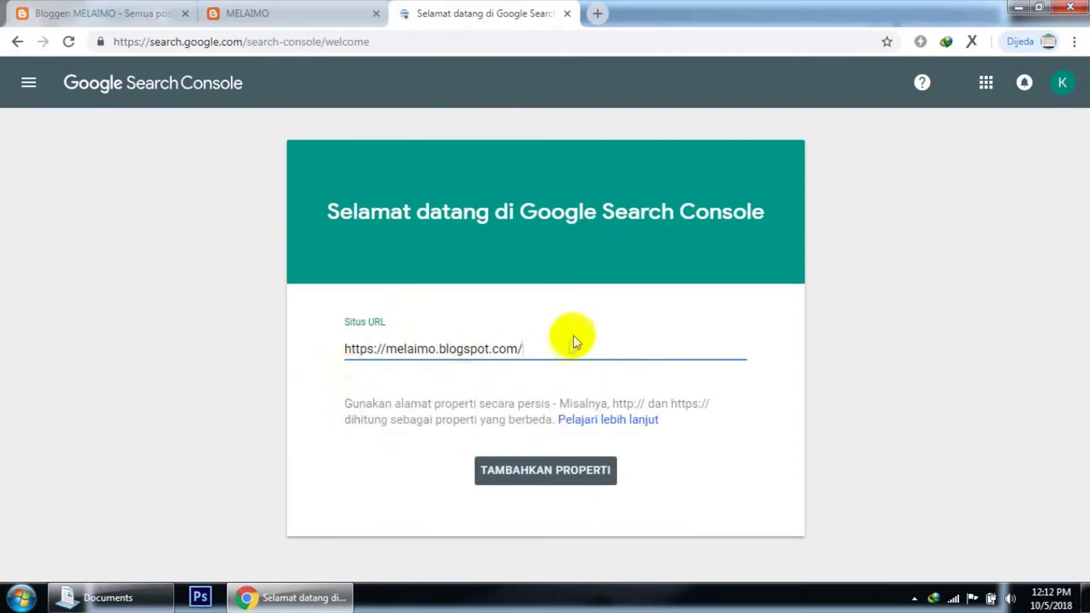
left_click(539, 474)
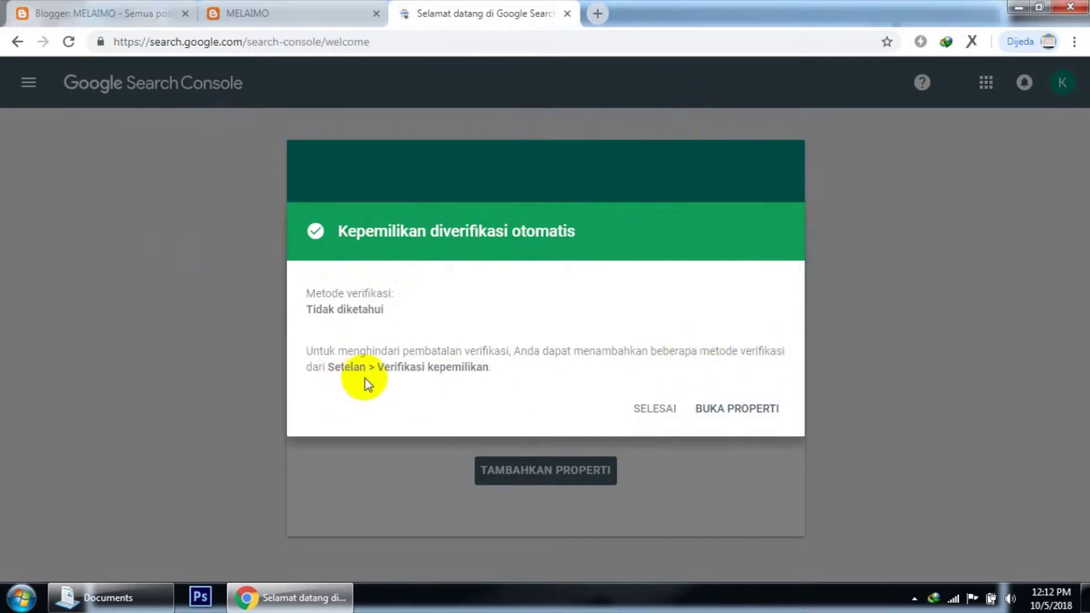
left_click(740, 413)
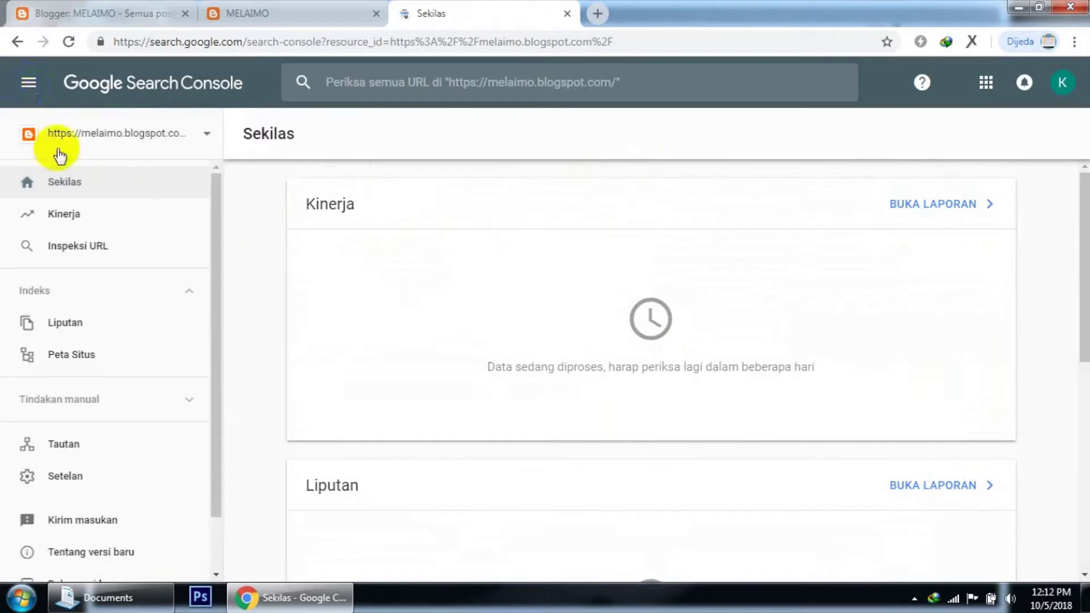
Open the ownership verification page (Verifikasi kepemilikan) in the property's settings
scroll(82, 488, "down", 2)
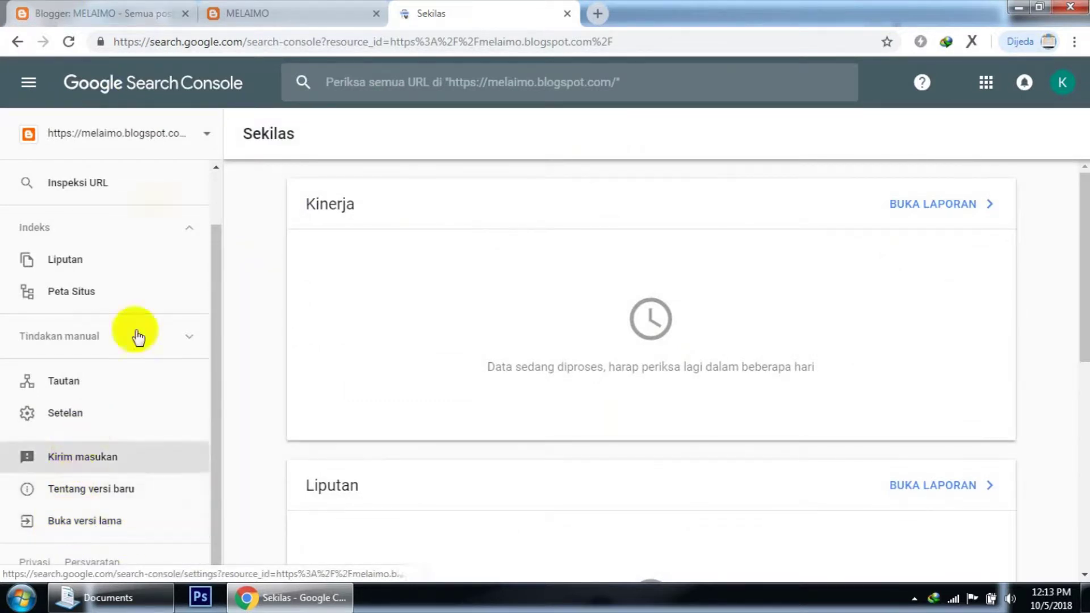
left_click(82, 417)
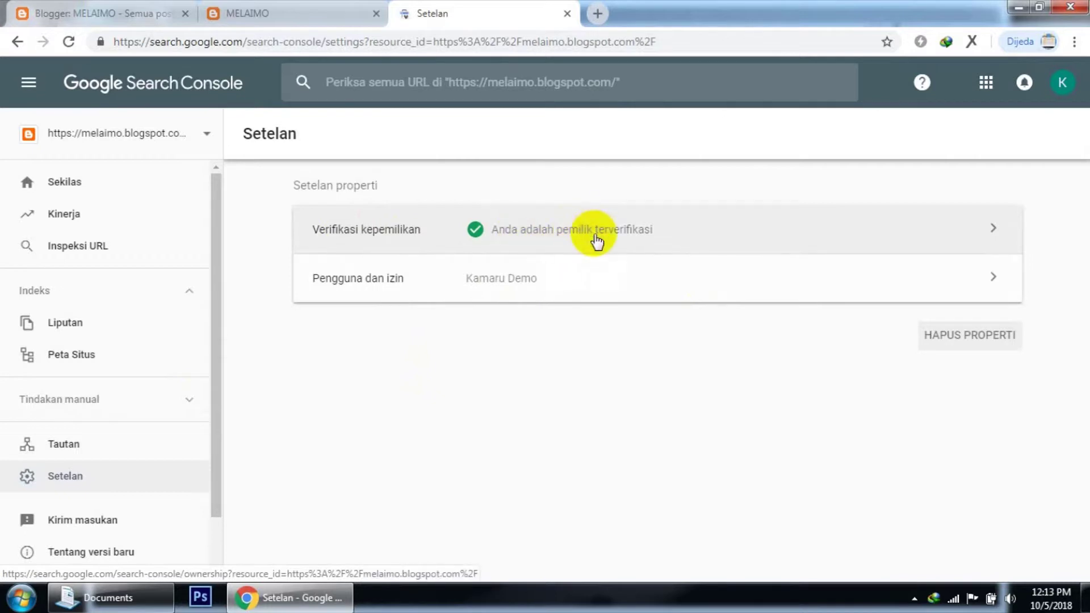
left_click(611, 241)
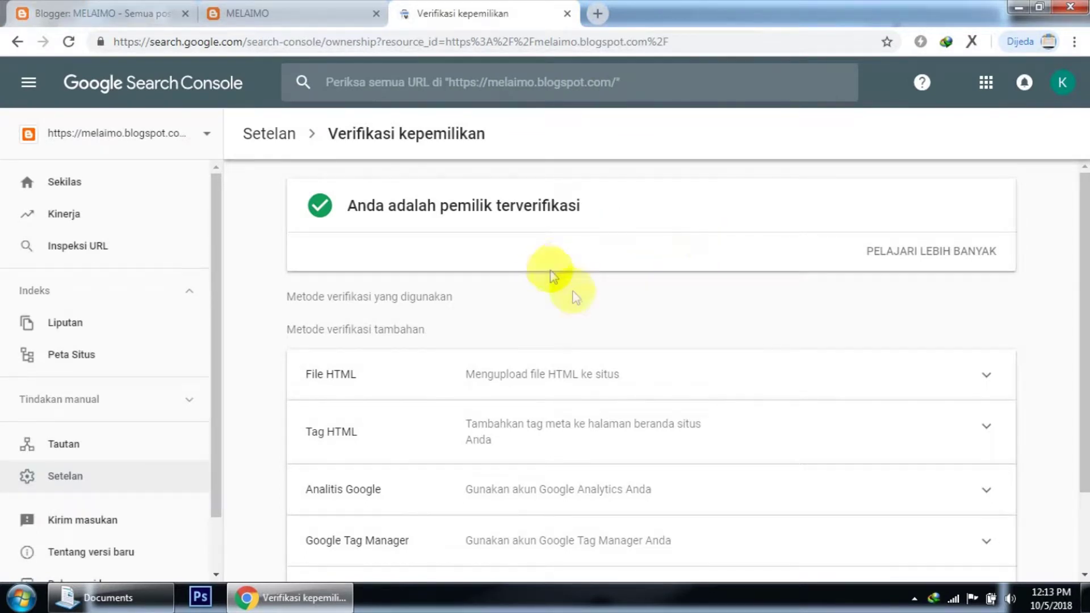
Expand the Tag HTML verification method and copy its complete google-site-verification meta tag
scroll(585, 316, "down", 2)
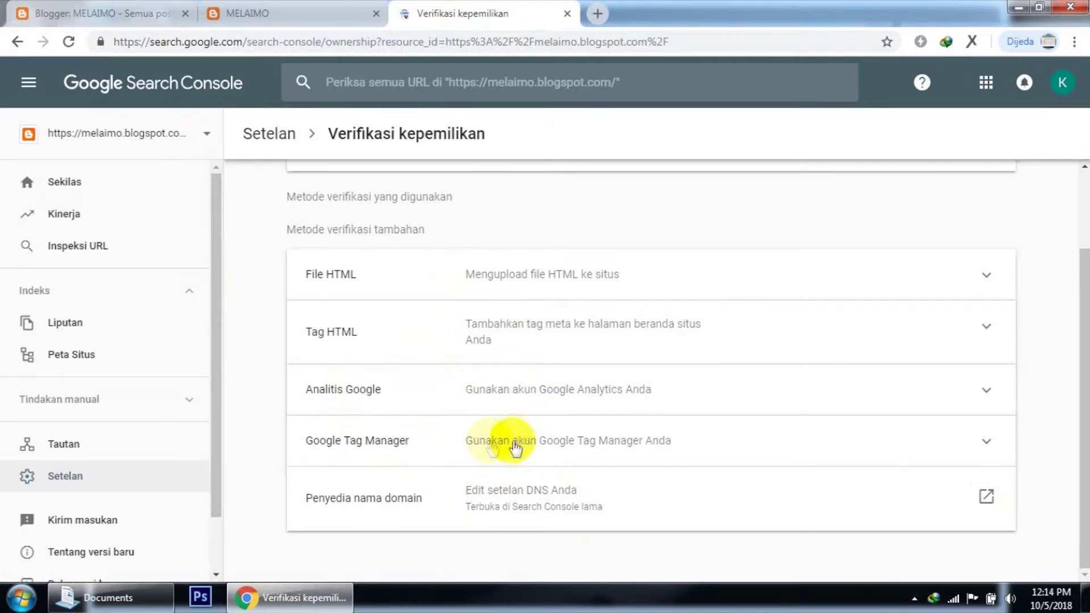
left_click(987, 331)
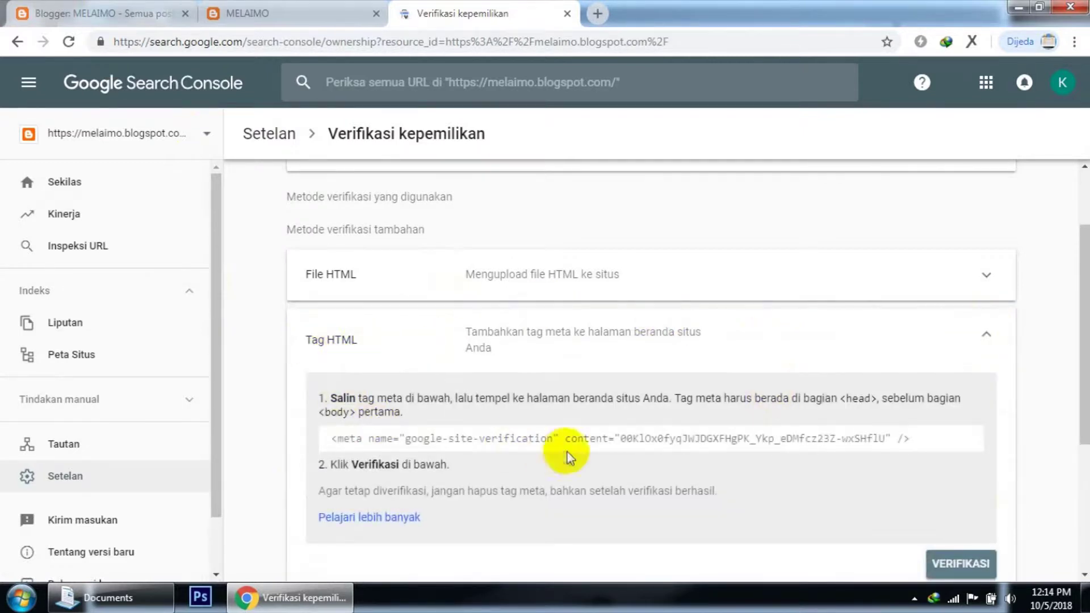
scroll(352, 363, "down", 2)
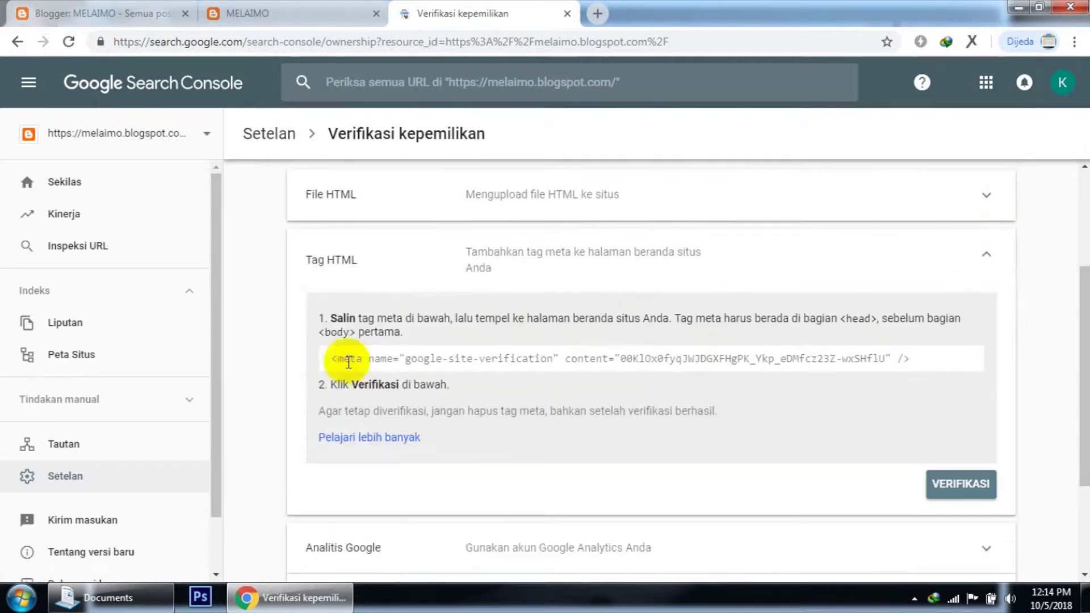
left_click_drag(333, 360, 924, 359)
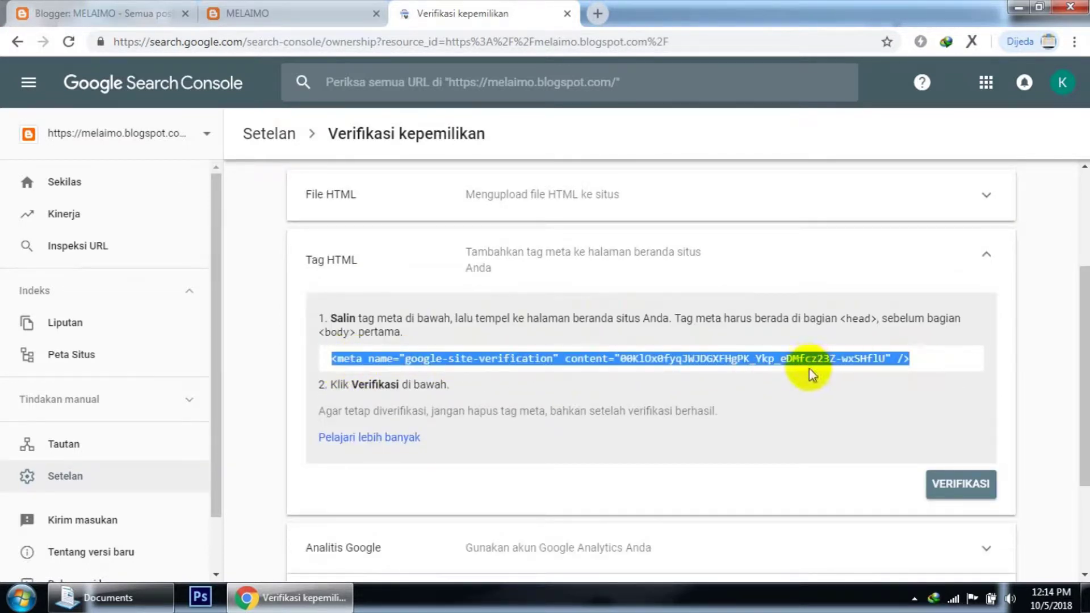
right_click(808, 359)
left_click(809, 371)
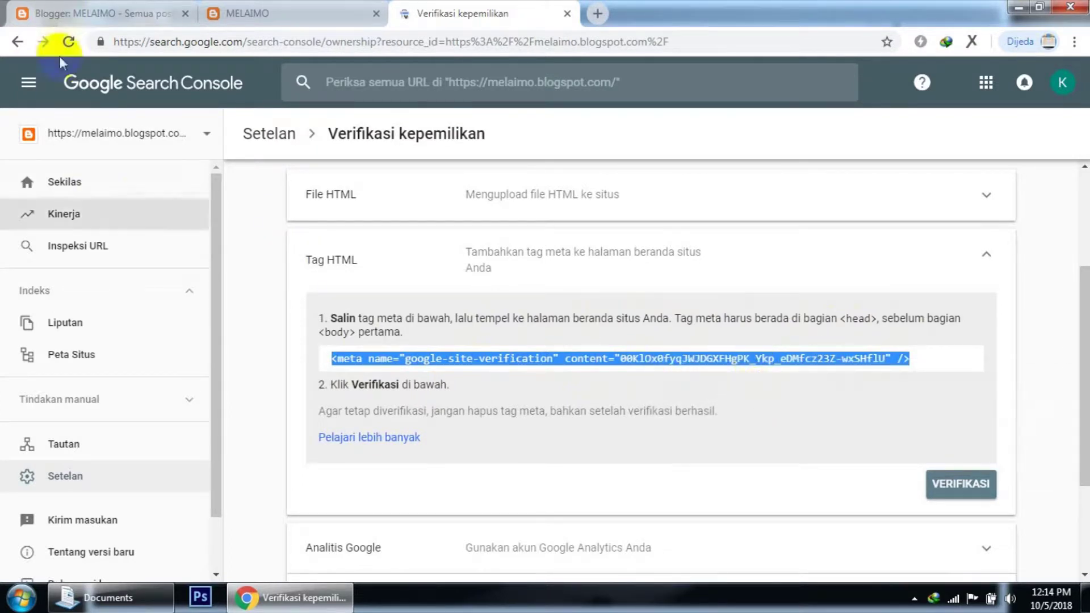
Switch to the MELAIMO blog's Blogger dashboard and open its theme for HTML editing
left_click(64, 20)
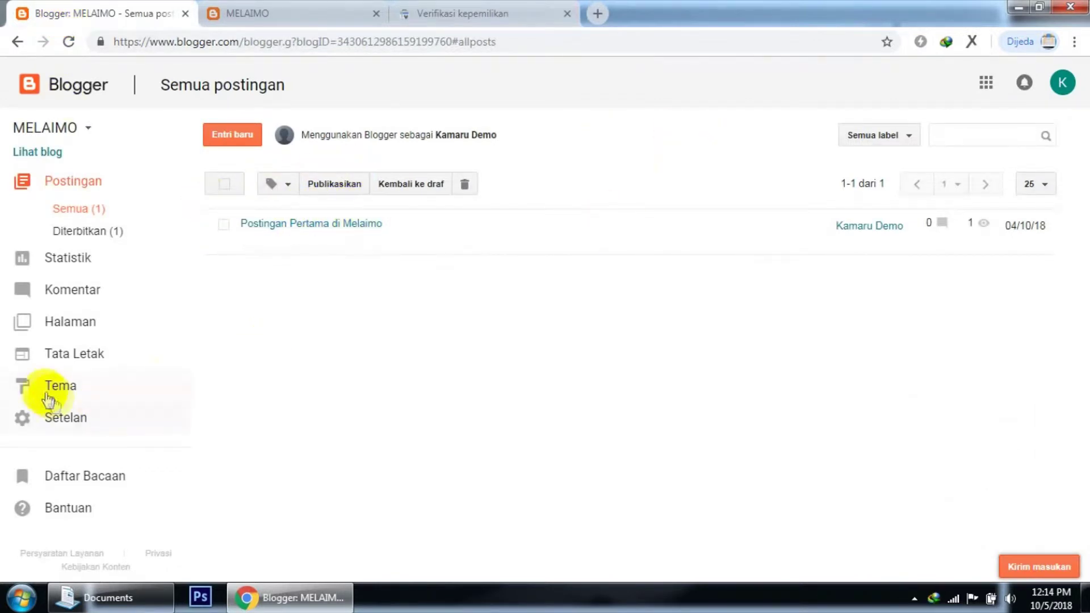
left_click(67, 389)
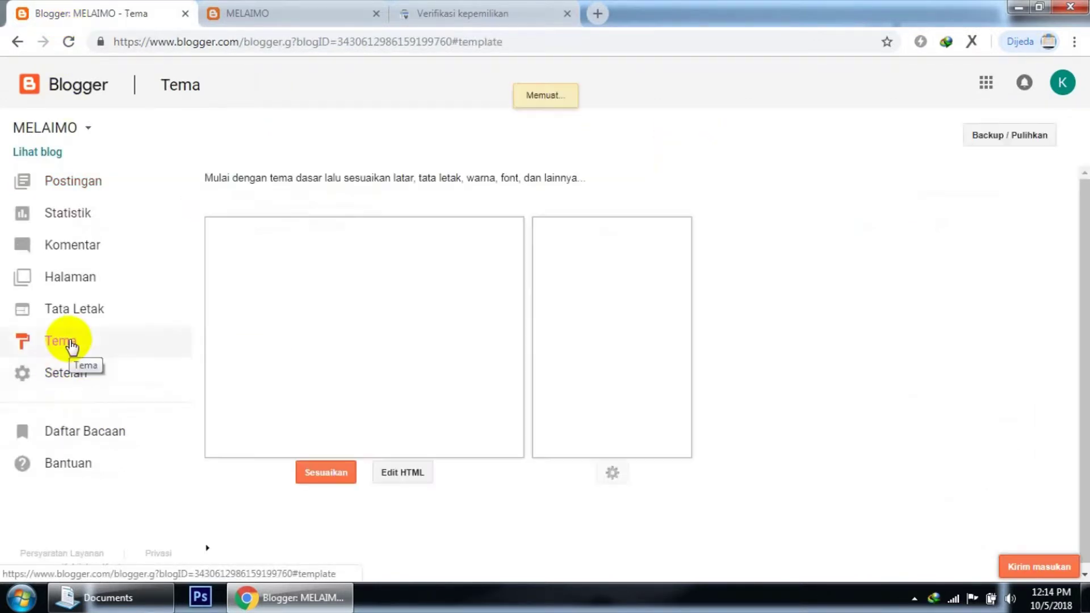
left_click(404, 479)
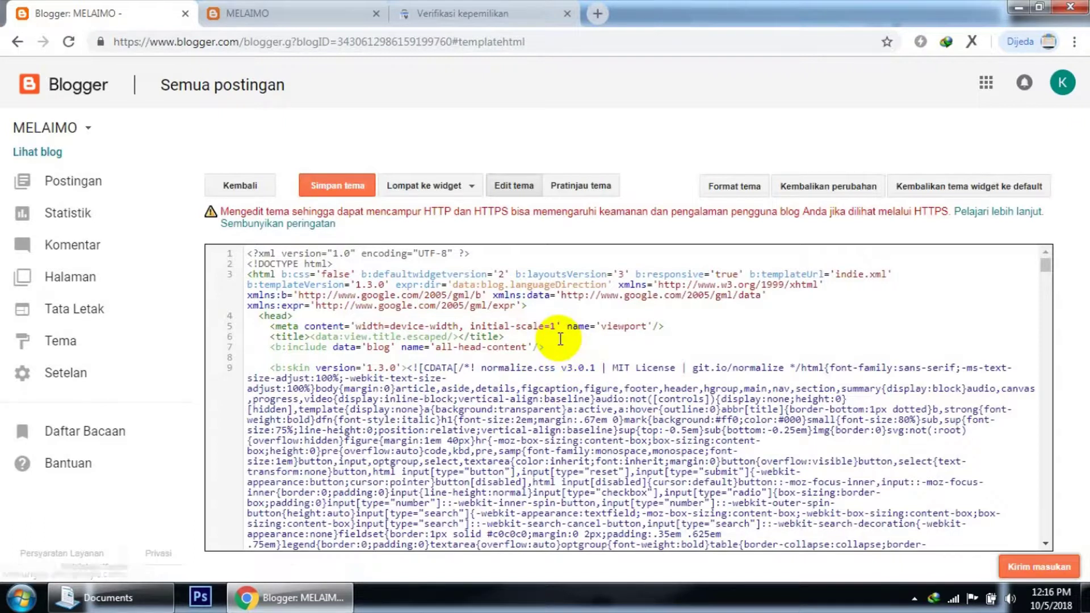
Paste the google-site-verification meta tag on a new line directly below <head> in the theme code and save the theme
scroll(560, 340, "down", 5)
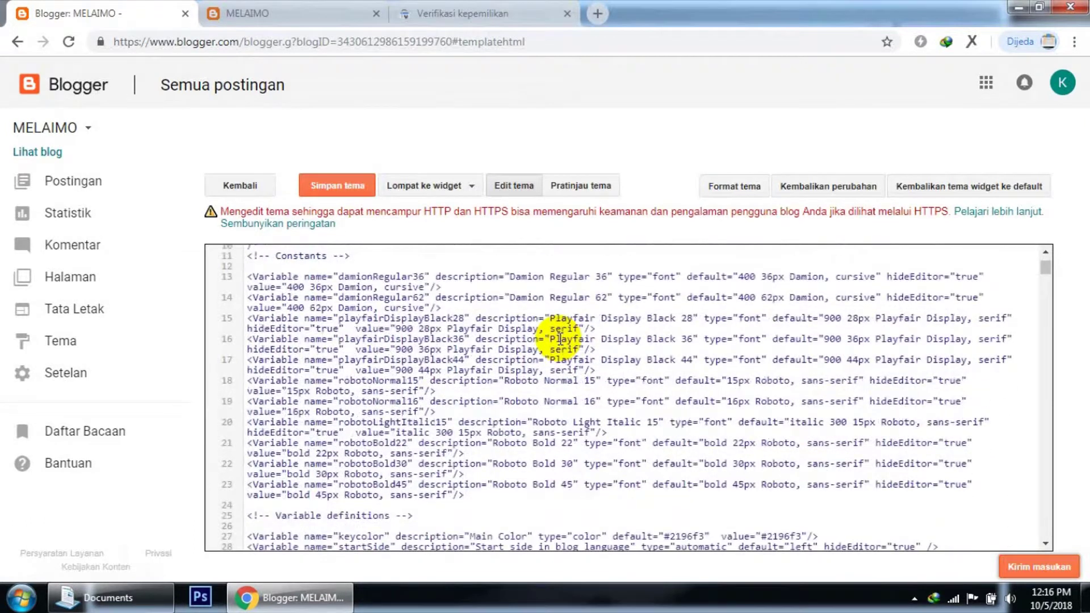
scroll(518, 330, "up", 5)
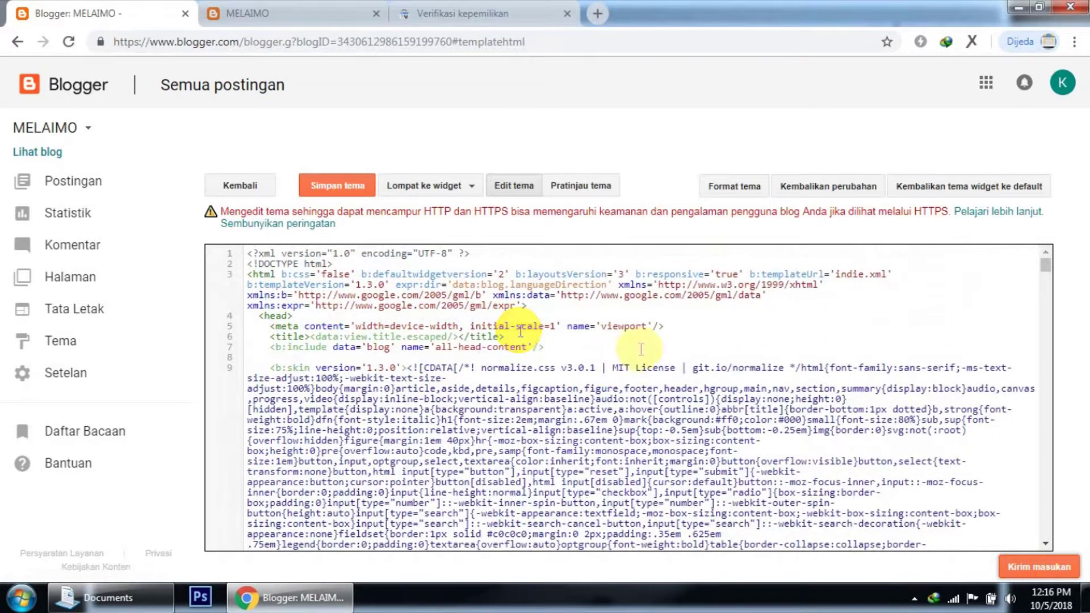
left_click(336, 313)
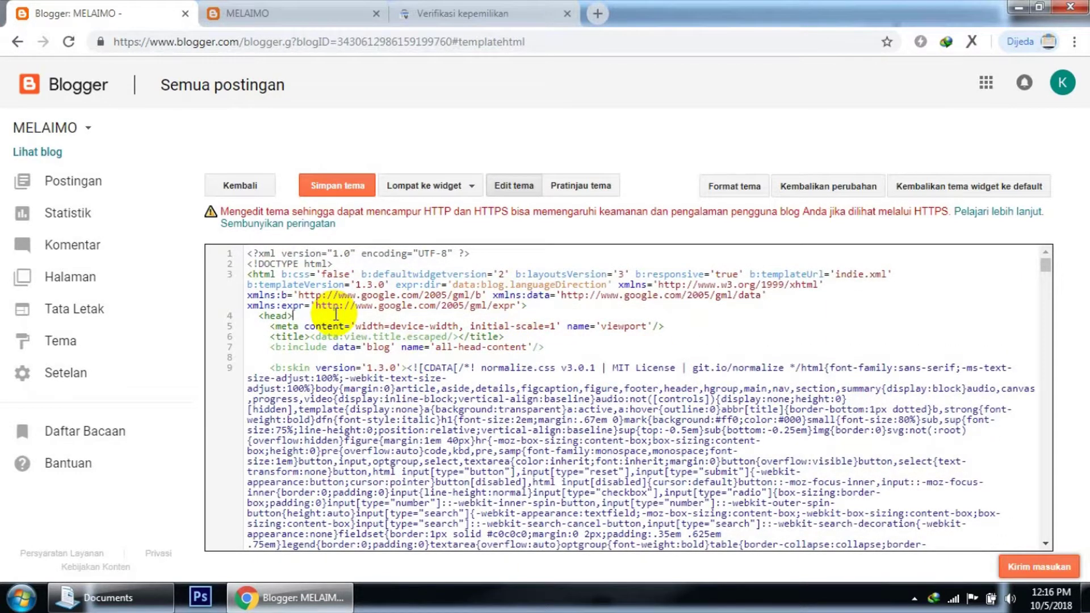
left_click_drag(257, 314, 289, 312)
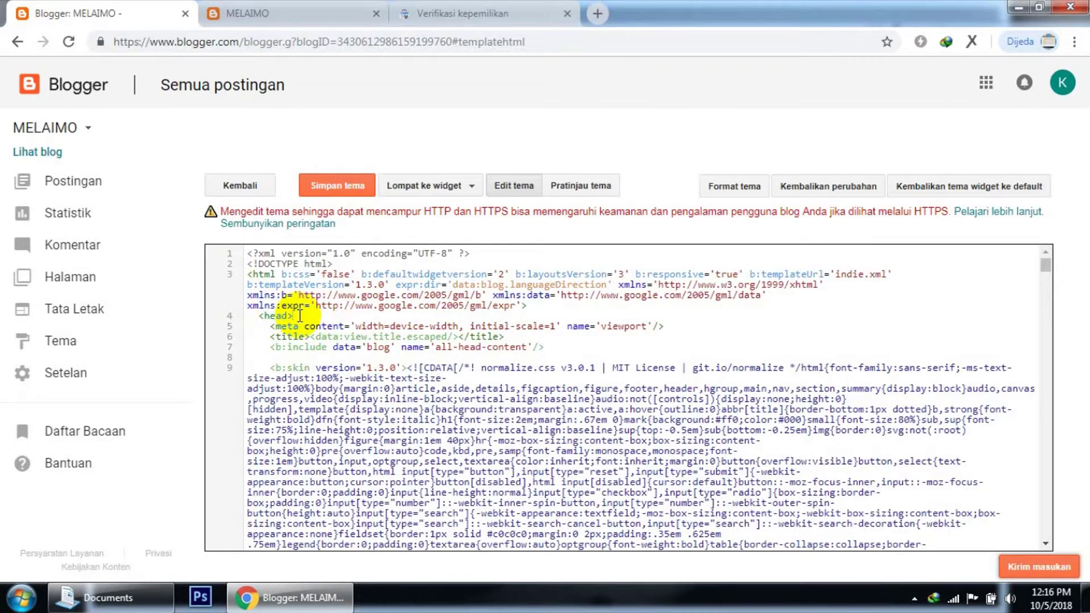
key("Return")
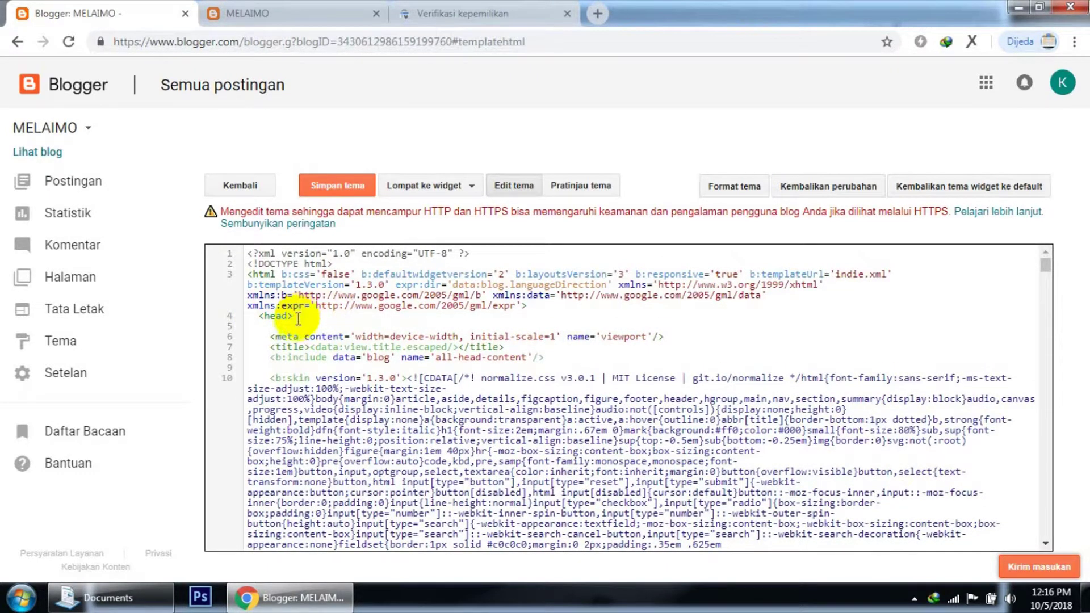
right_click(267, 326)
left_click(310, 427)
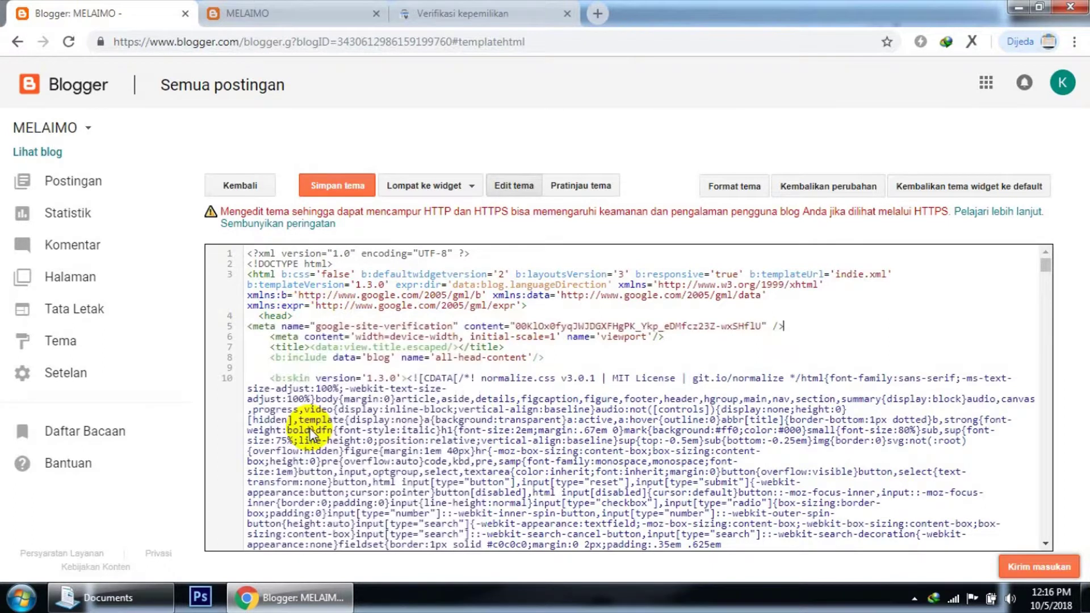
left_click(331, 194)
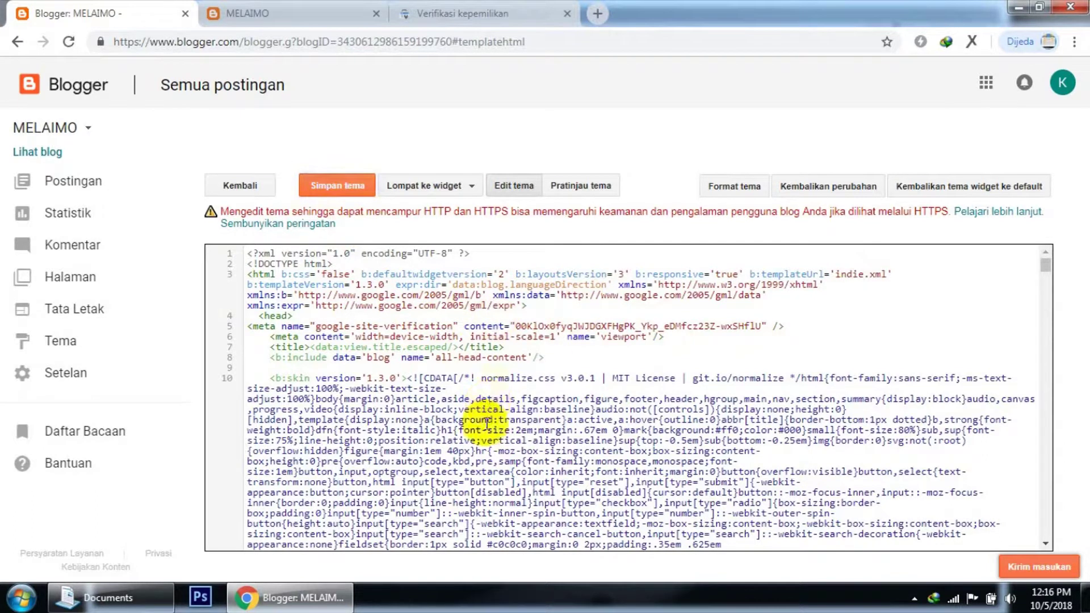
Return to Search Console and verify the property's ownership with the Tag HTML method
left_click(469, 15)
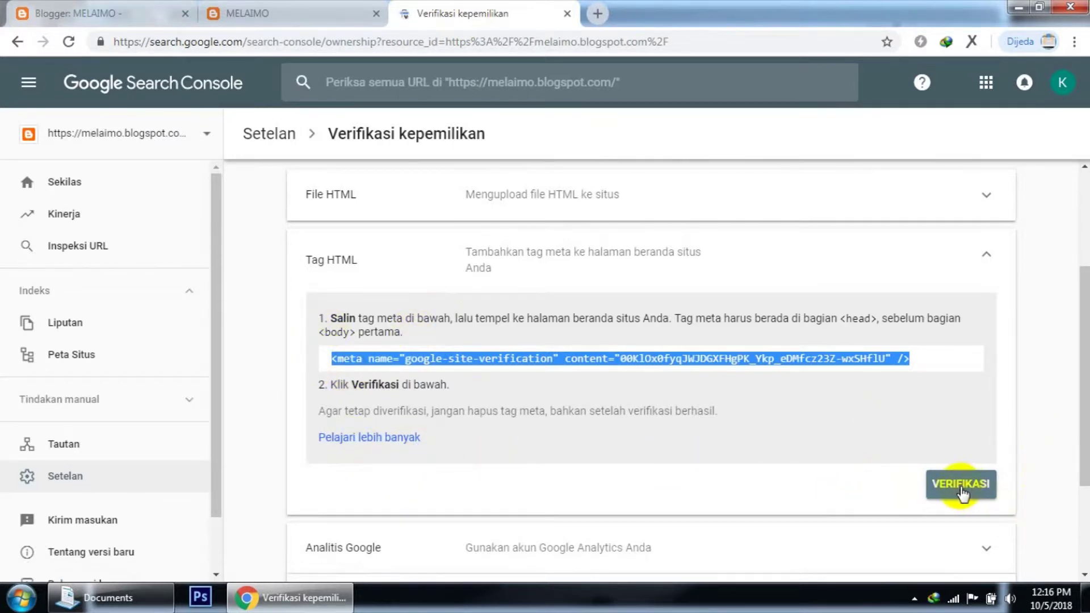
left_click(961, 488)
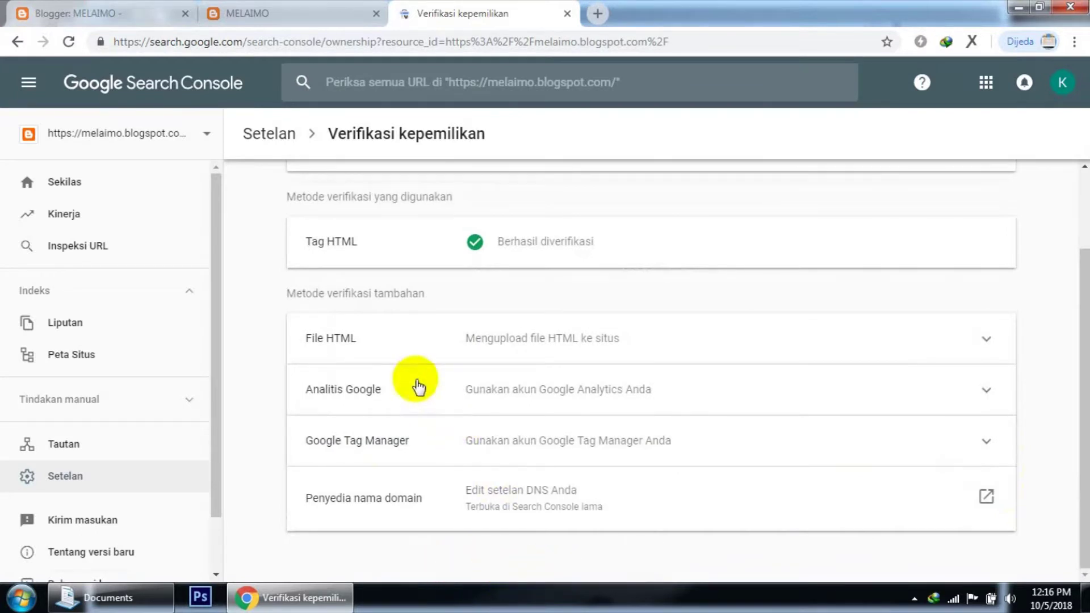
scroll(417, 385, "up", 2)
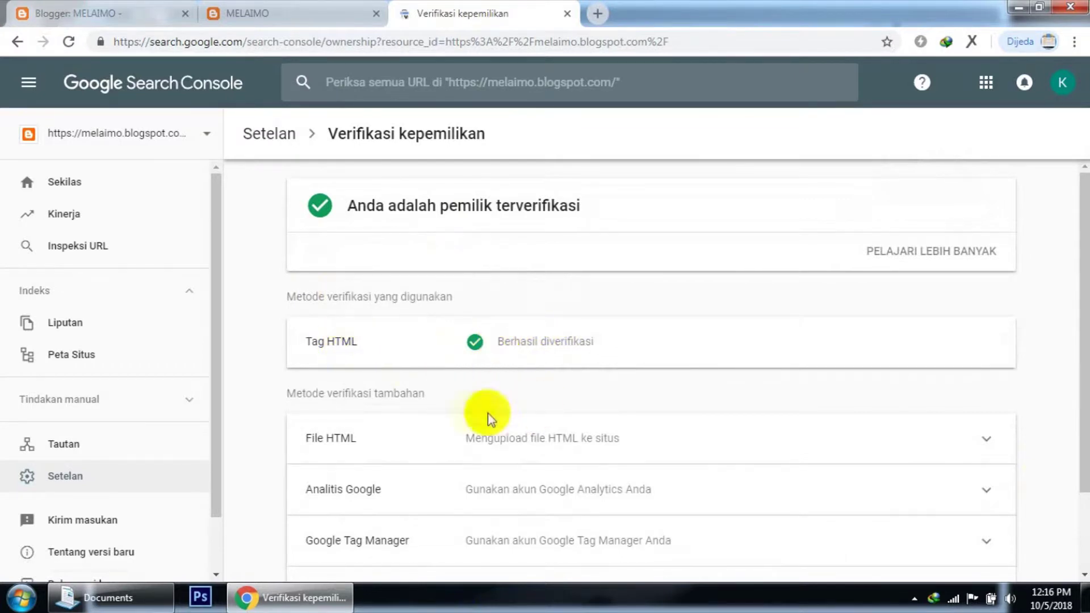
Open the Peta Situs page of the verified property and dismiss its introductory tip
scroll(500, 395, "down", 1)
scroll(501, 401, "down", 2)
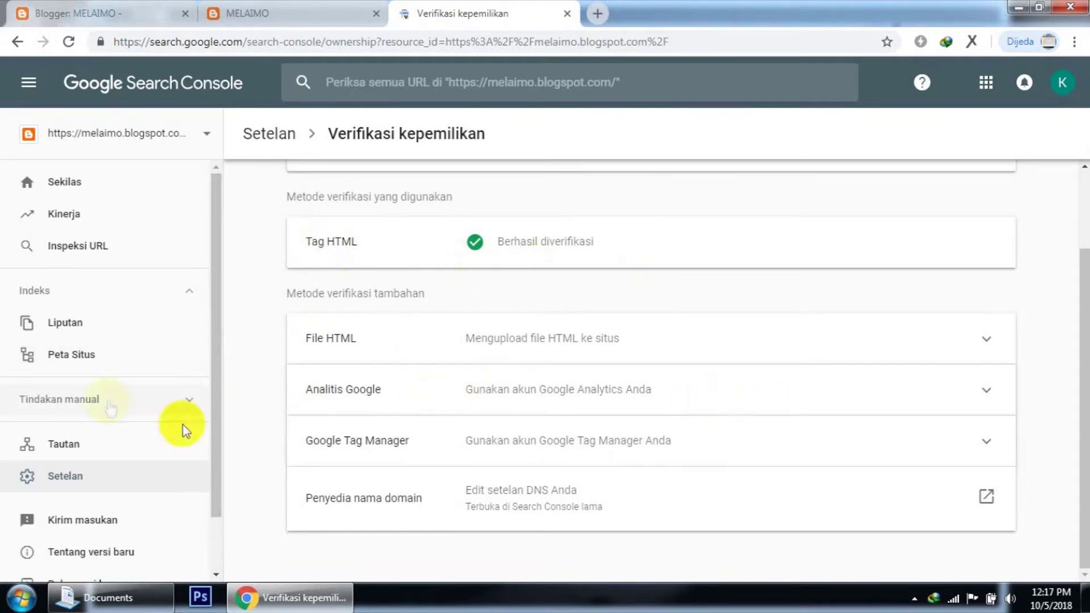
left_click(81, 366)
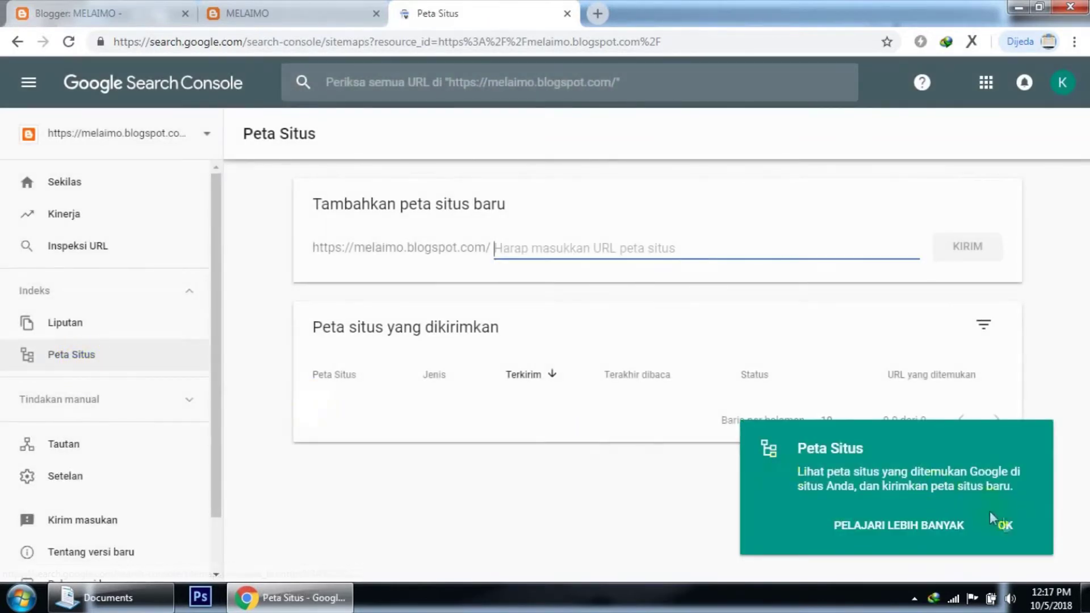
left_click(1005, 525)
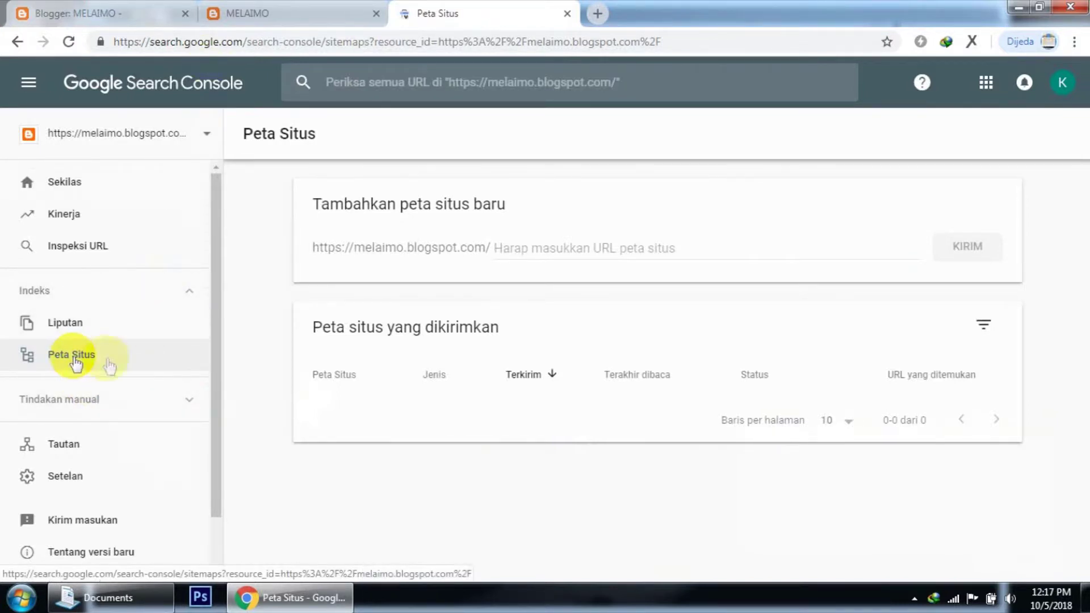
left_click(499, 248)
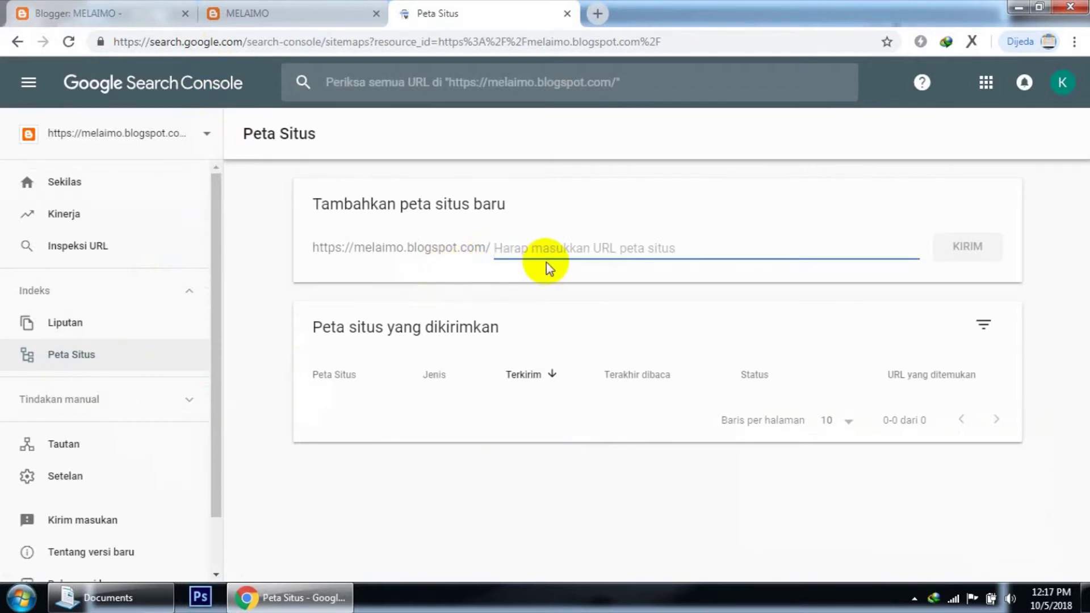
type("sitemap.xml")
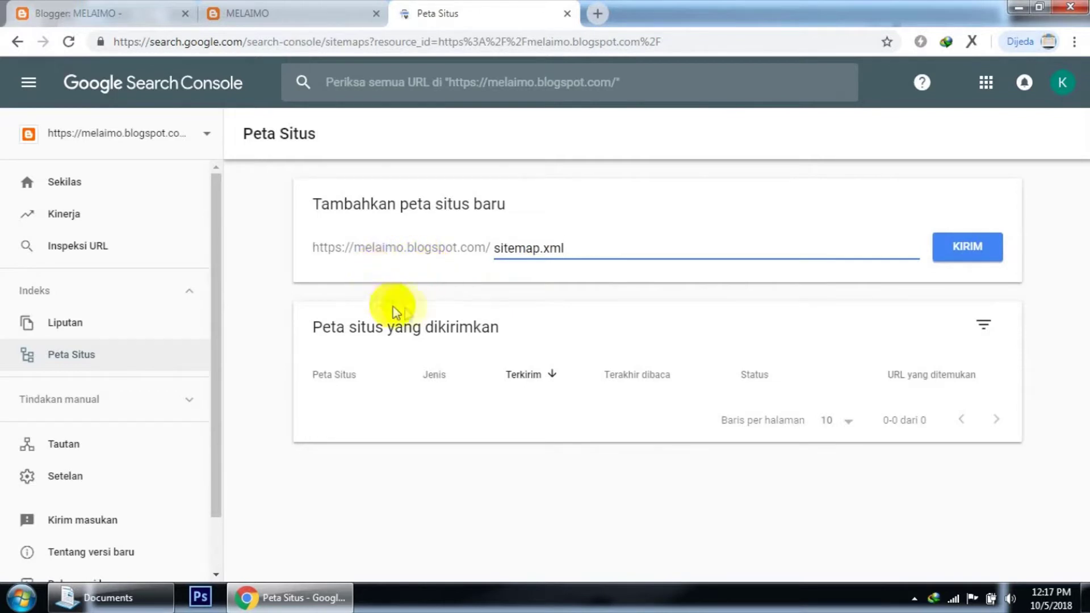
left_click(257, 13)
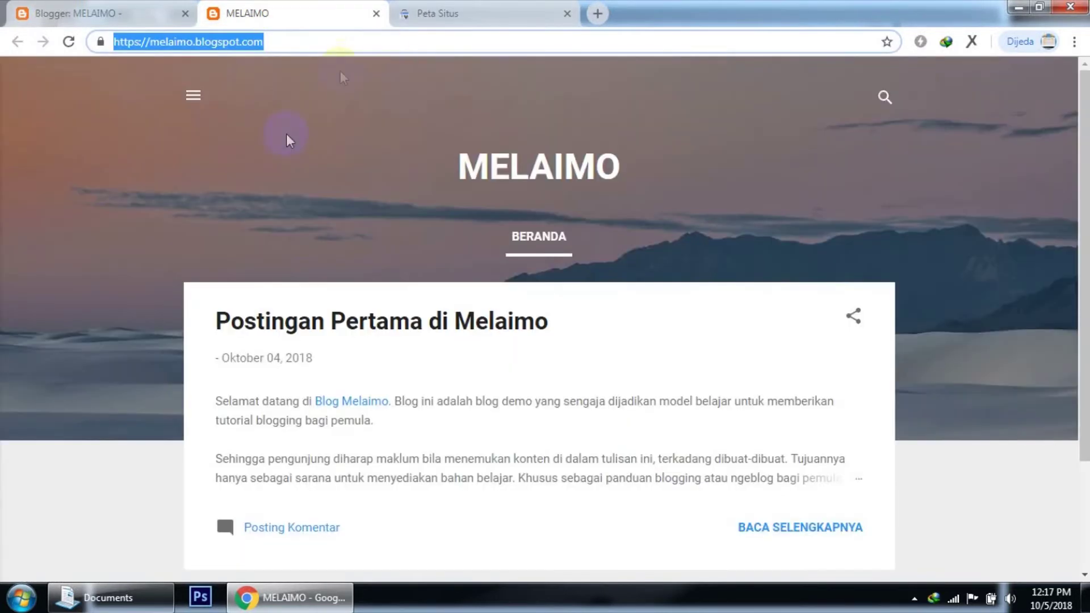
left_click(475, 17)
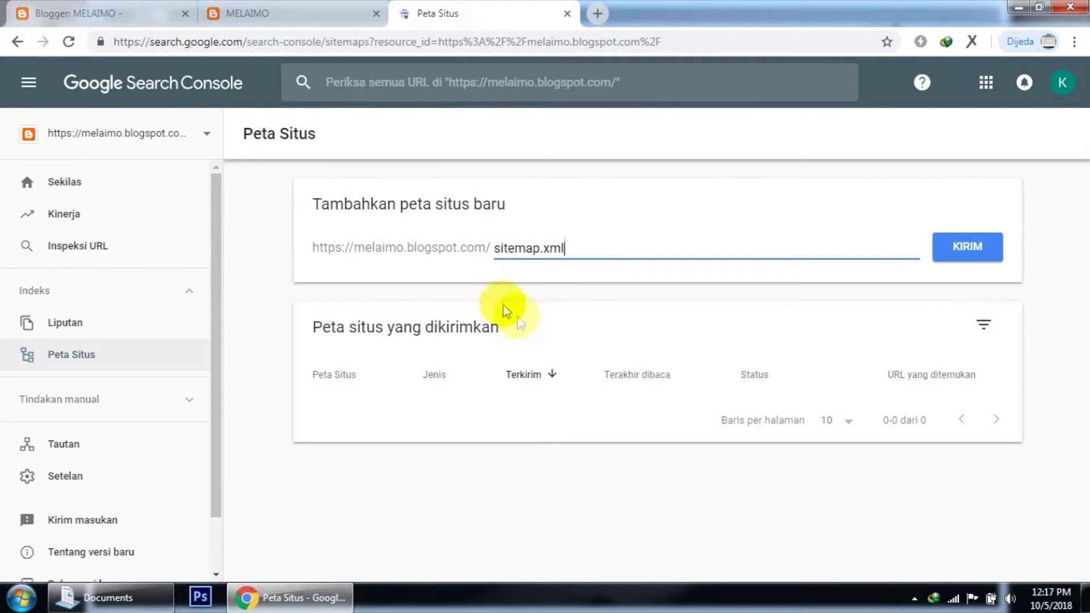
left_click(967, 250)
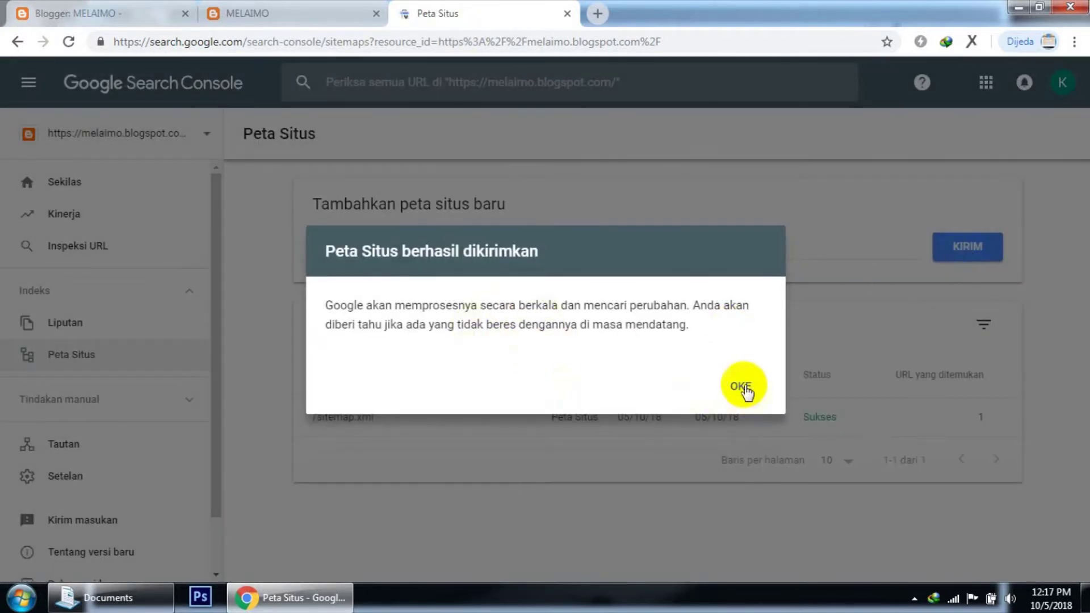
left_click(742, 388)
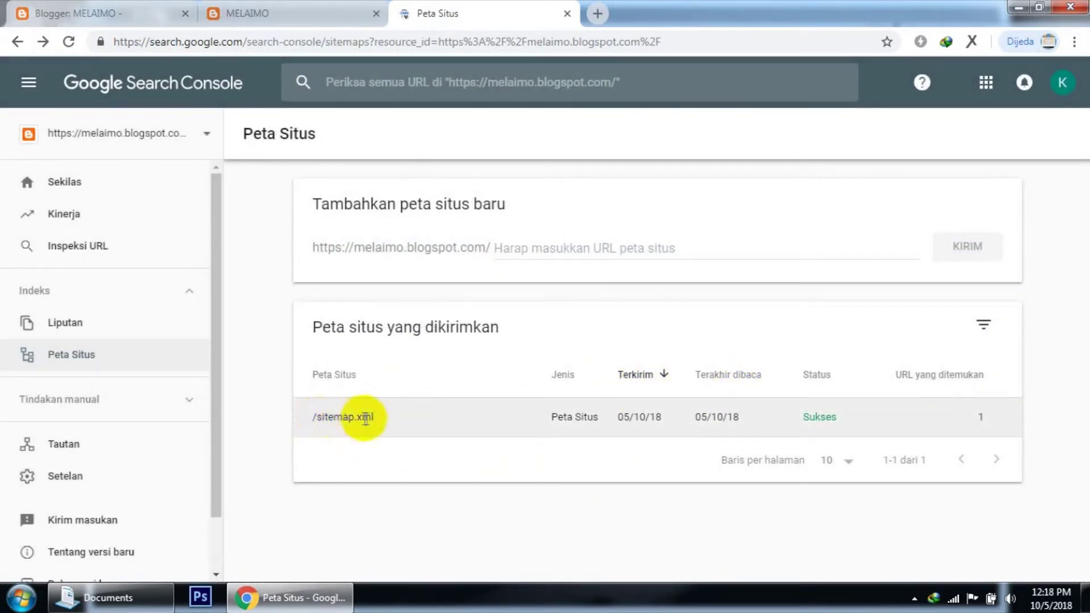
Check the processing details of the submitted /sitemap.xml and compare them with the posts on the MELAIMO home page
left_click_drag(798, 418, 832, 419)
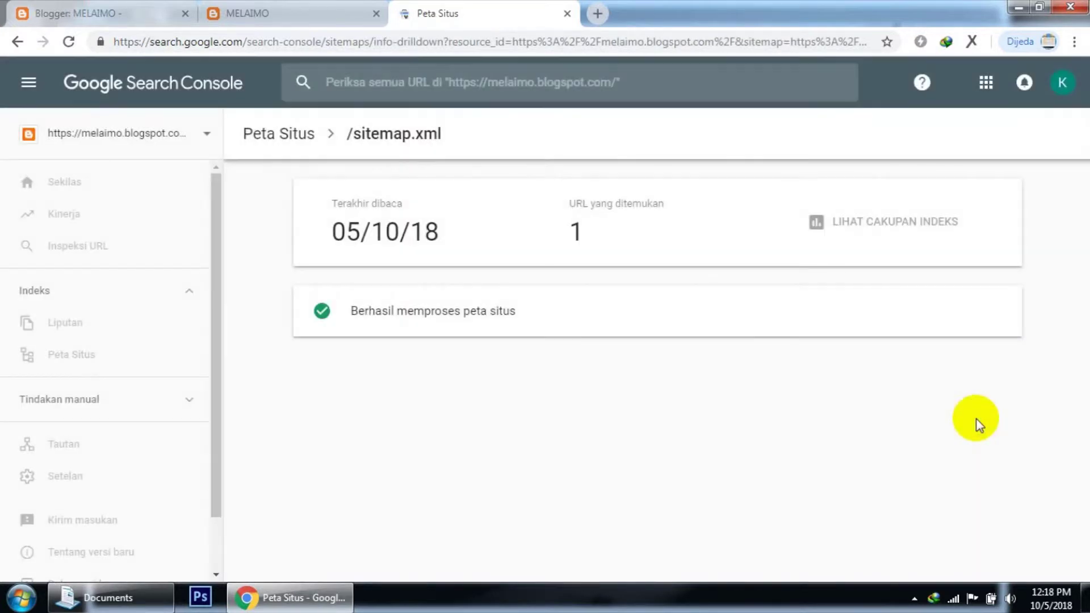
left_click(18, 43)
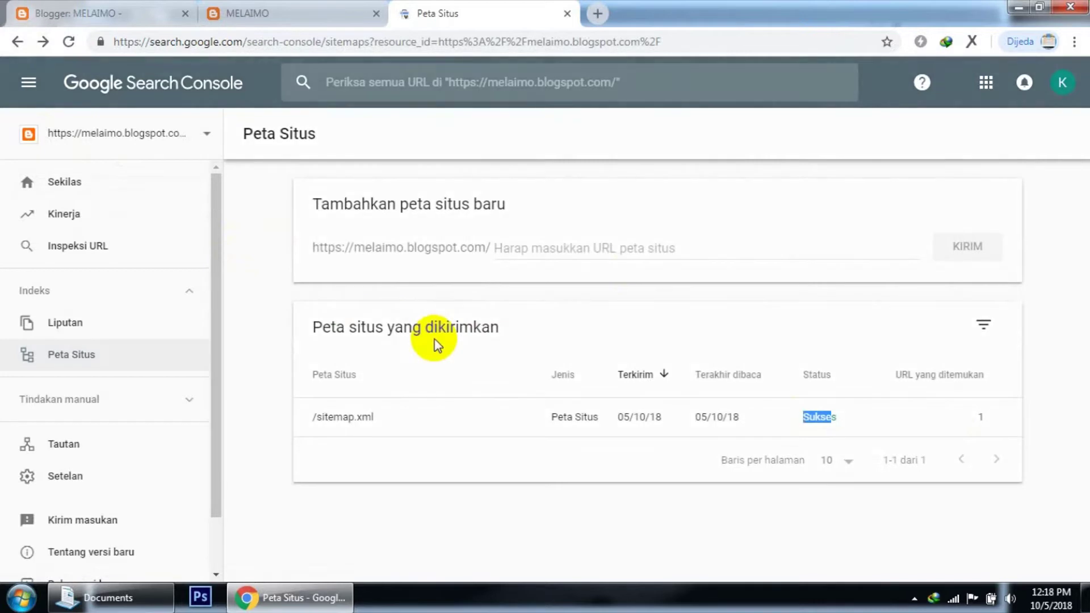
left_click(251, 17)
left_click(311, 40)
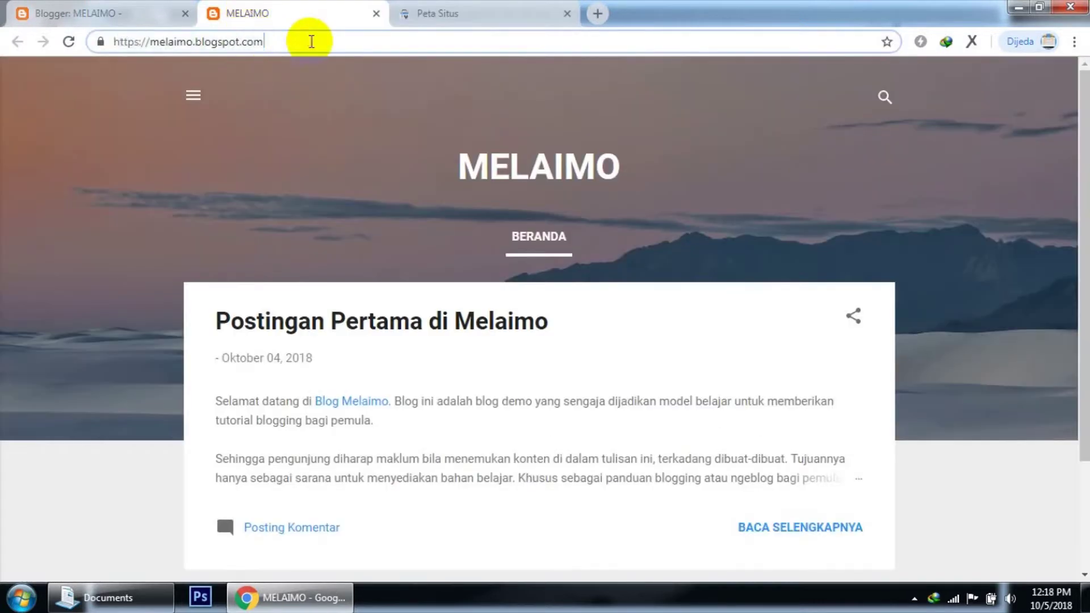
scroll(148, 311, "down", 3)
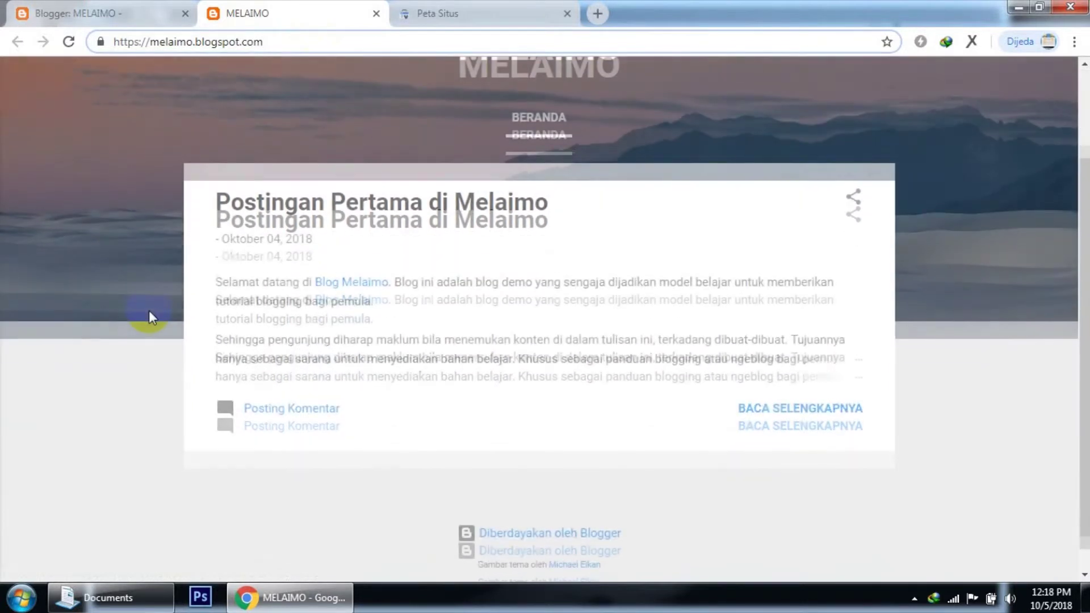
scroll(146, 311, "up", 2)
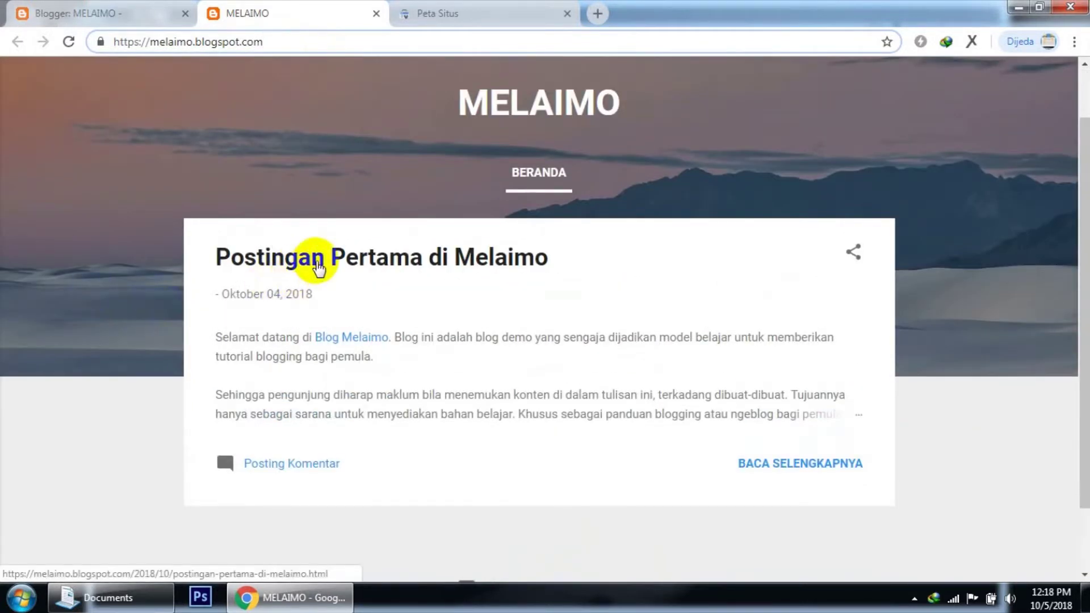
left_click(439, 14)
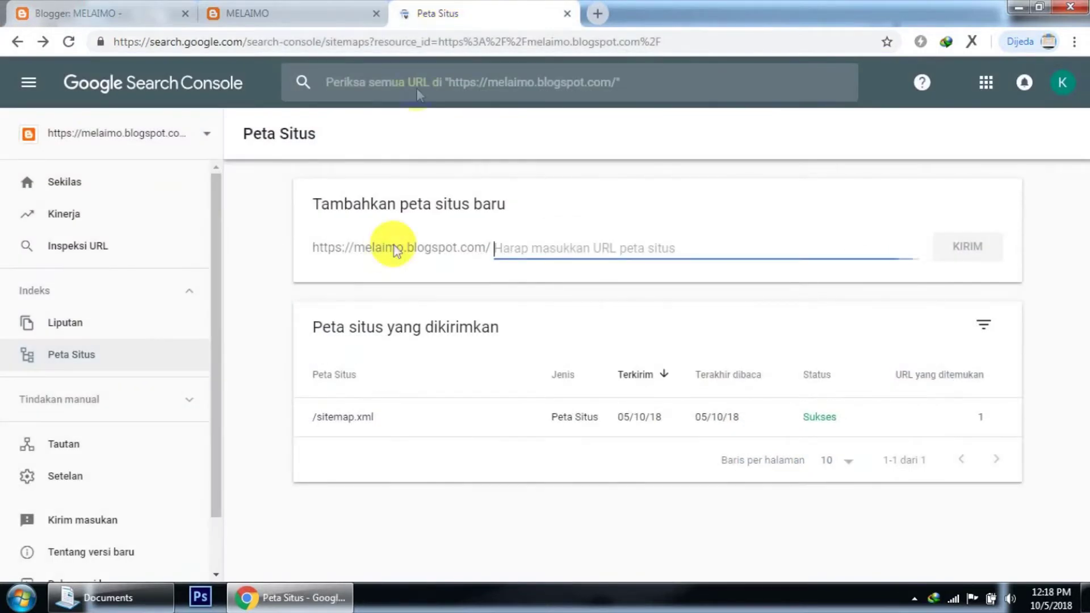
left_click(272, 16)
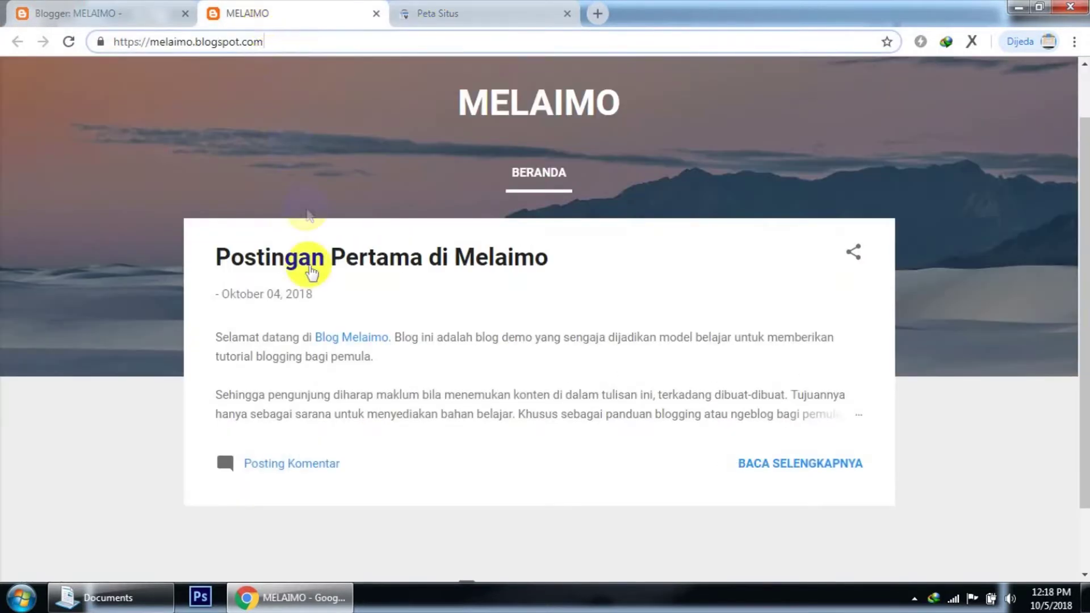
Open the blog post "Postingan Pertama di Melaimo" and copy its full URL
left_click(304, 261)
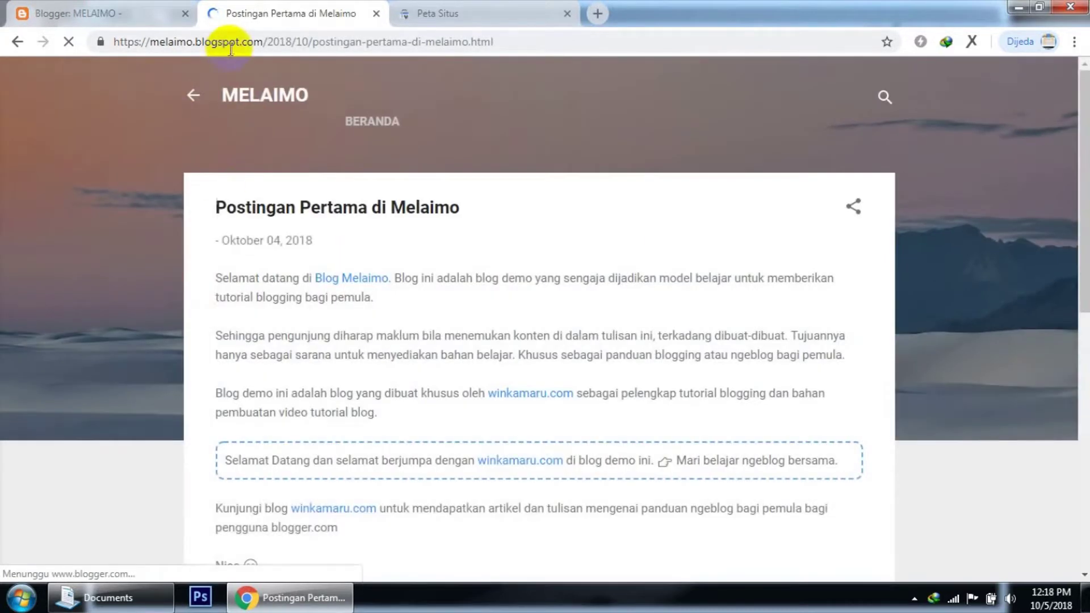
left_click(230, 46)
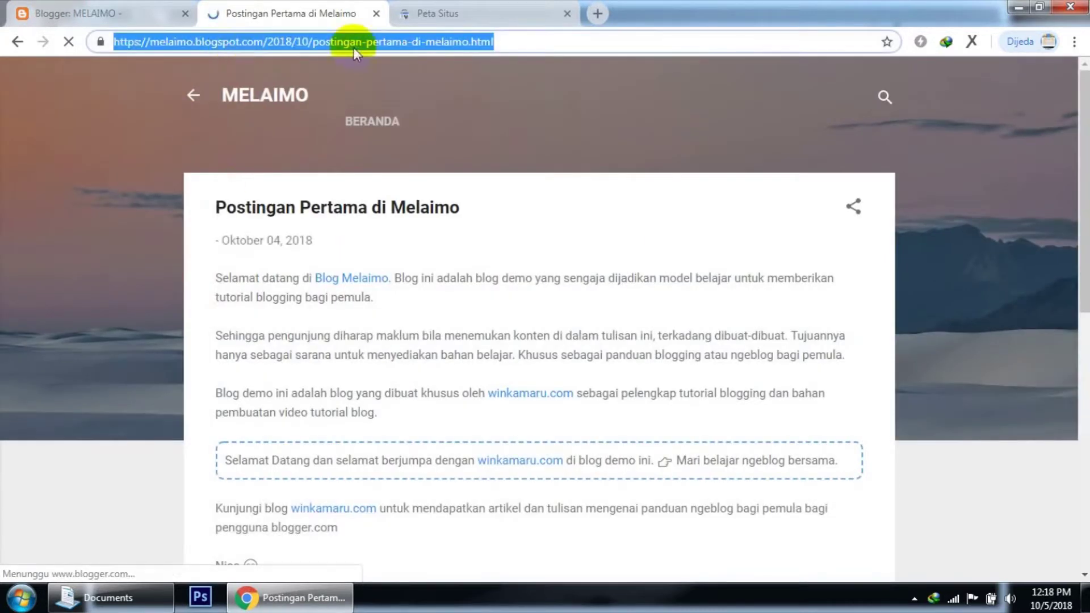
right_click(339, 43)
left_click(366, 106)
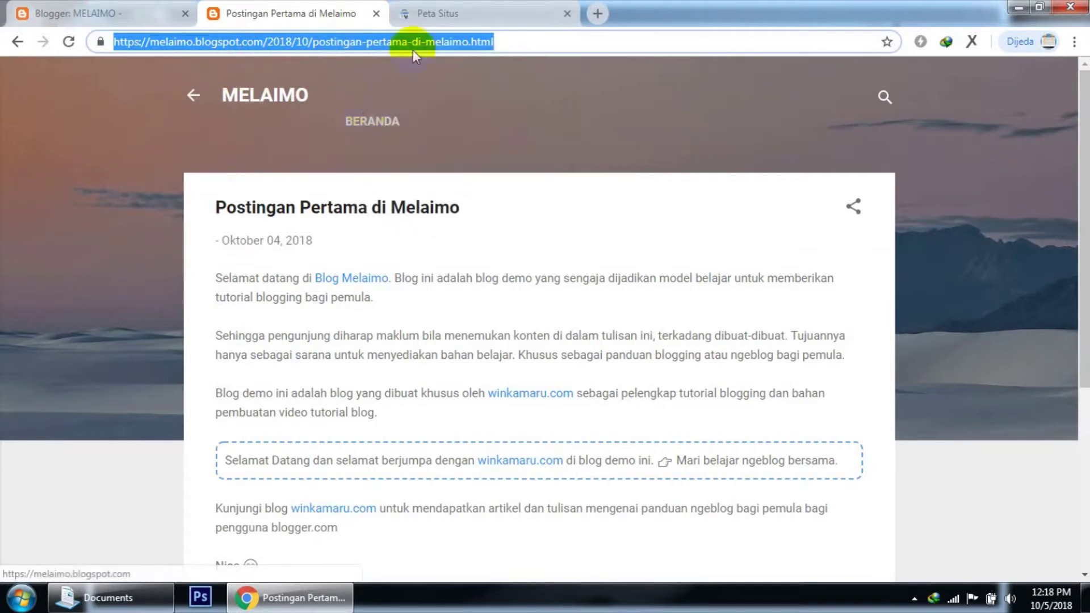
Return to Search Console, inspect the copied post URL and dismiss the Inspeksi URL tip
left_click(437, 13)
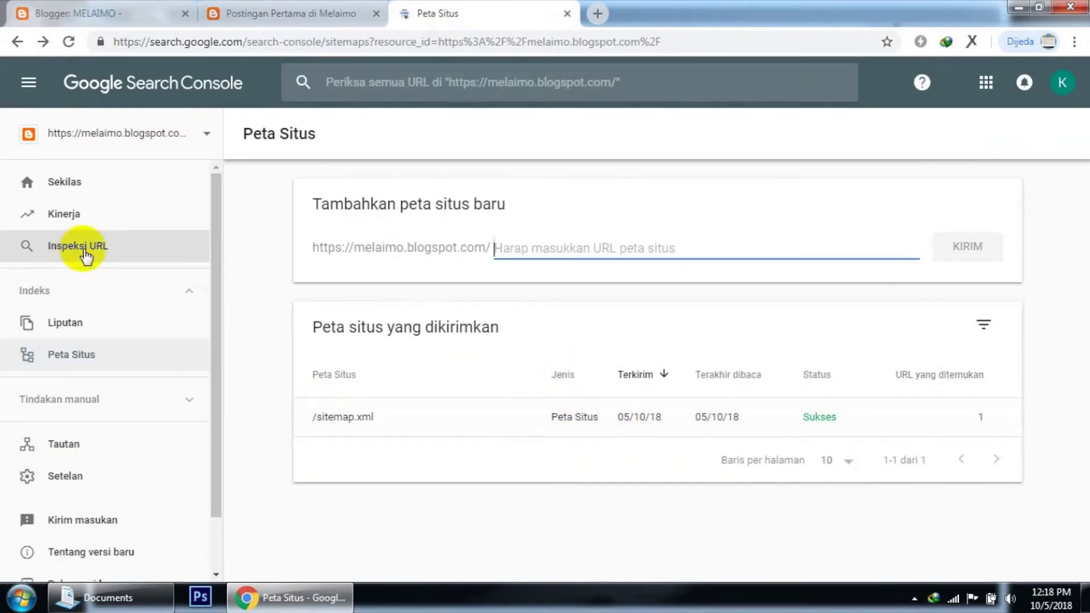
right_click(352, 86)
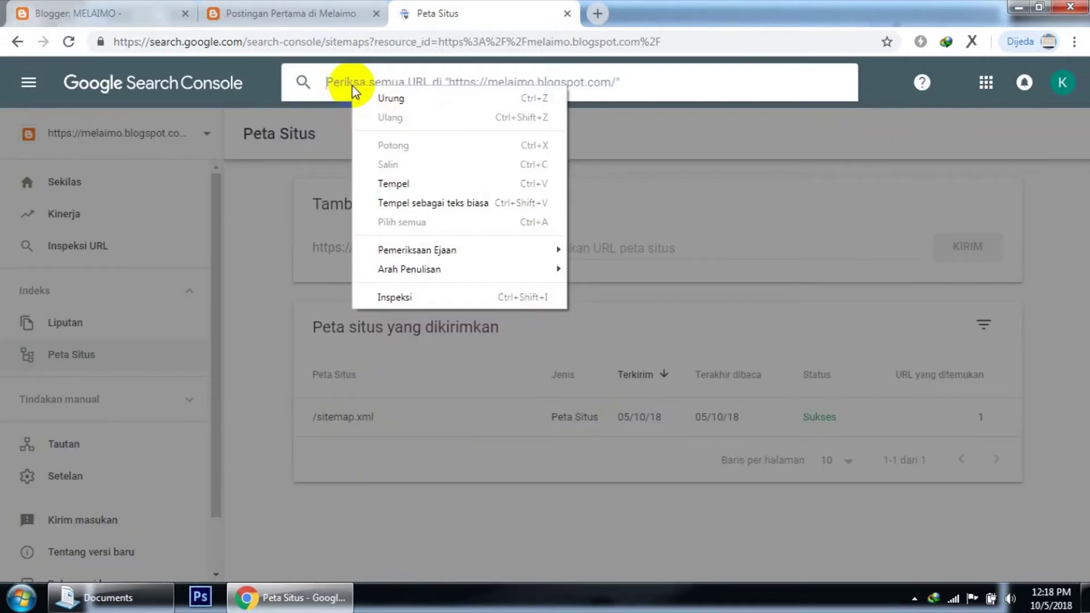
left_click(397, 183)
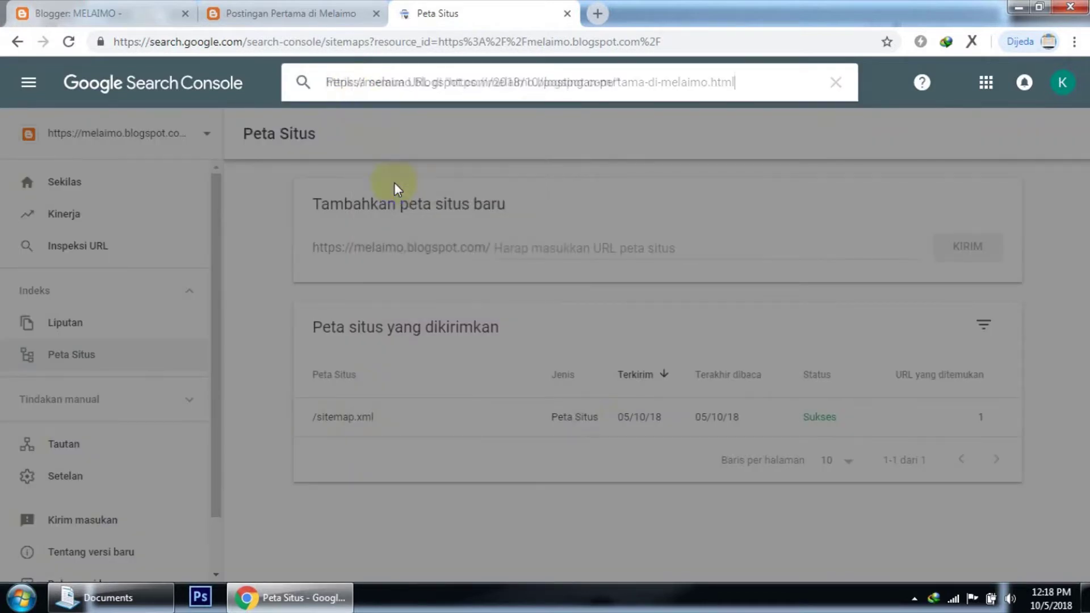
left_click(302, 85)
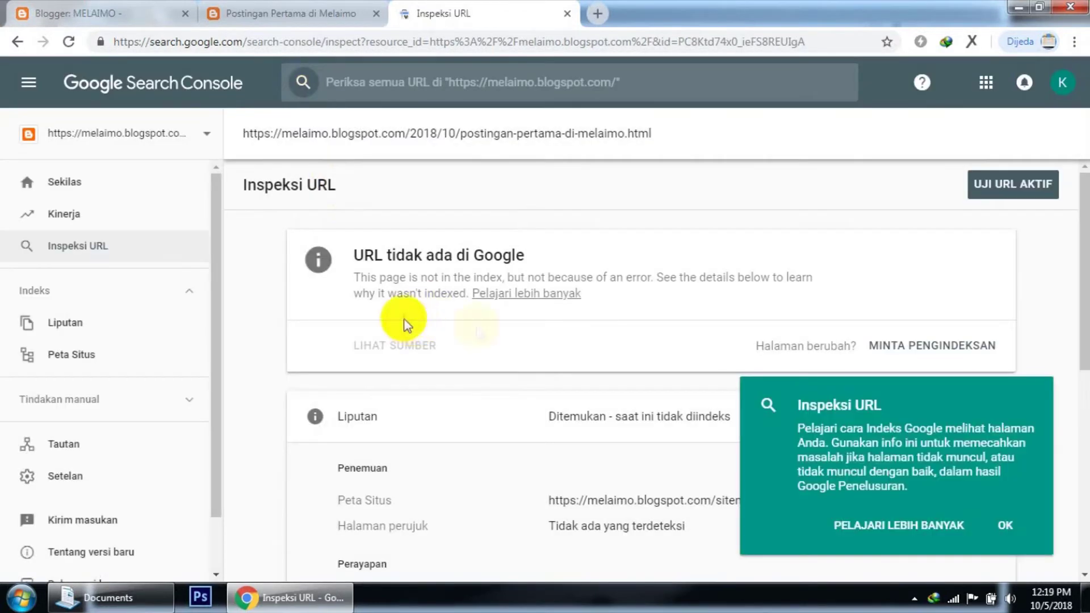
left_click(1005, 525)
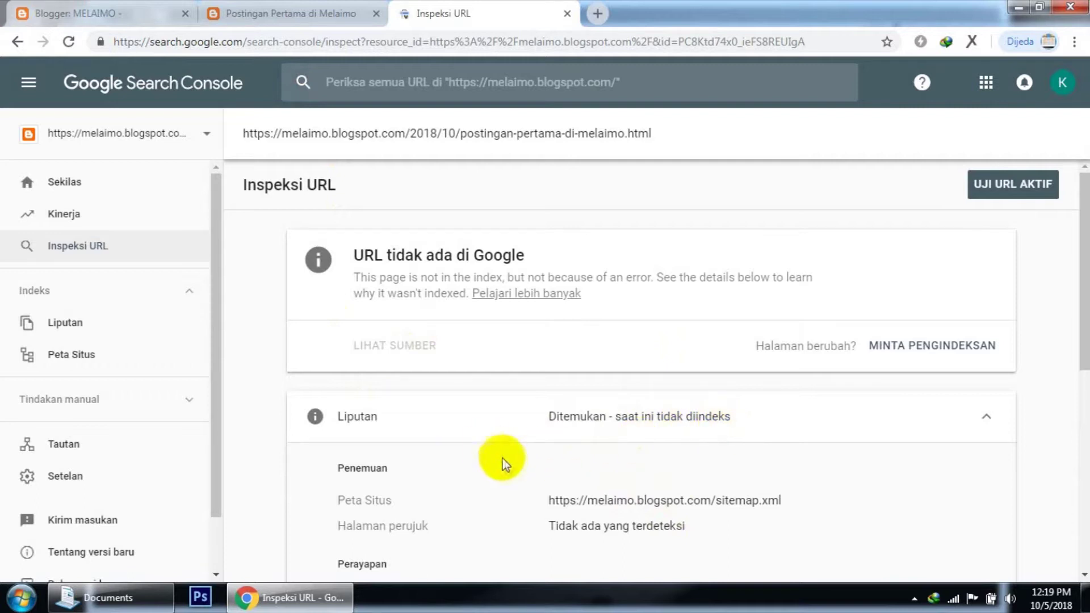
Review the post URL's index coverage details, run a live test on it and review the test results
scroll(504, 462, "down", 5)
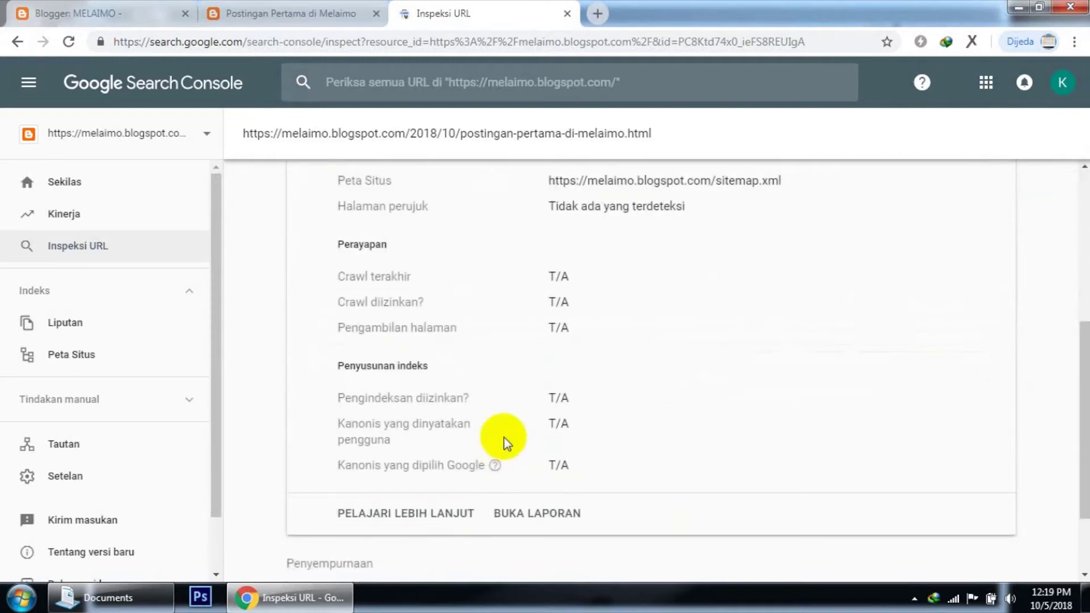
scroll(485, 402, "up", 5)
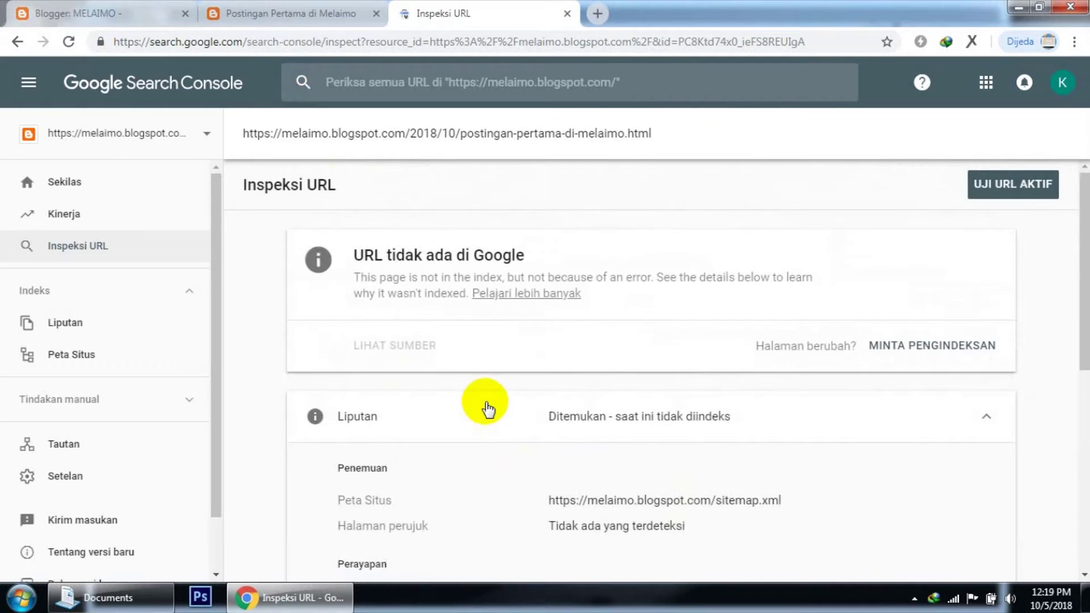
left_click(1011, 190)
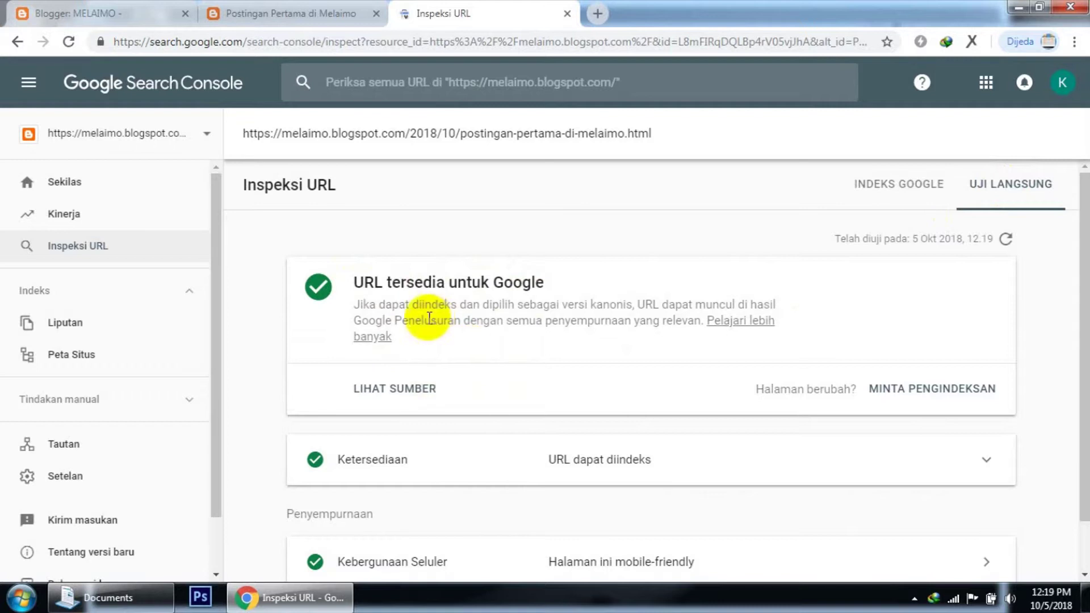
scroll(541, 336, "down", 1)
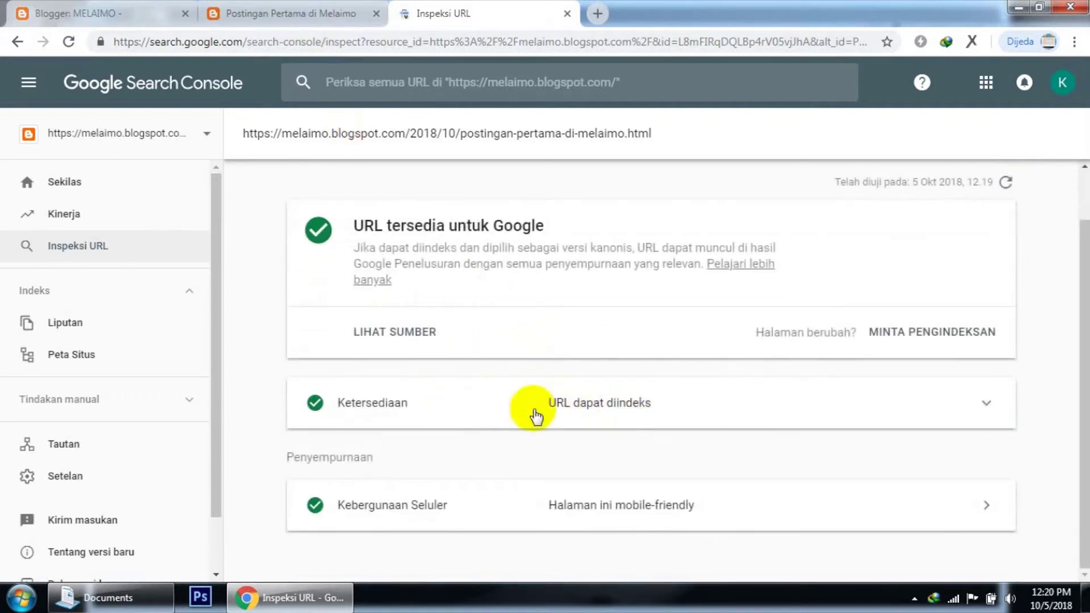
scroll(487, 377, "up", 1)
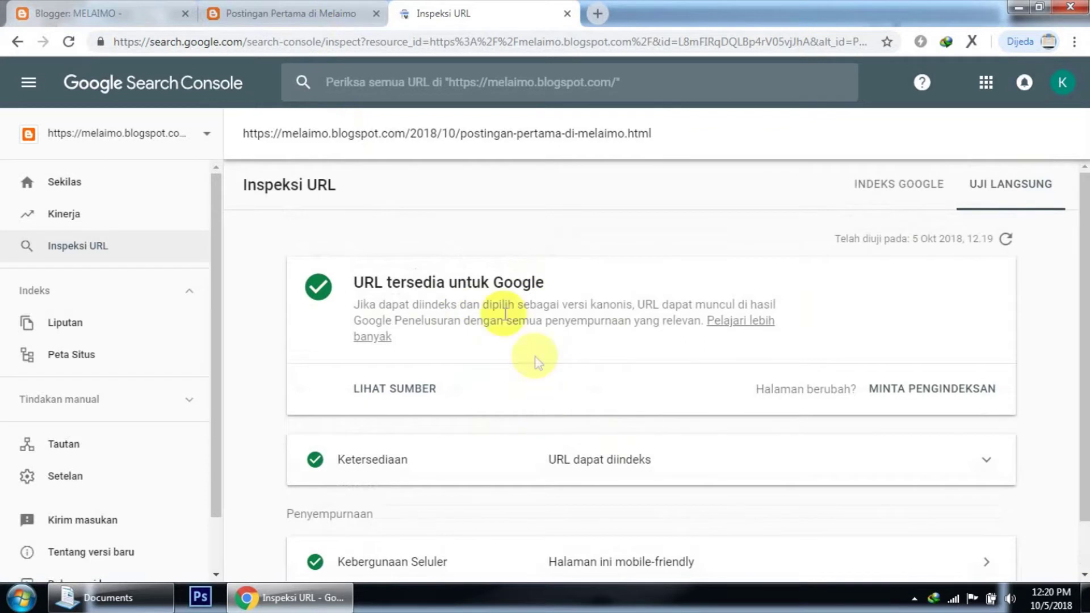
Request indexing of the post URL, solve the image check by selecting all pictures with cars, and close the confirmation
left_click(942, 392)
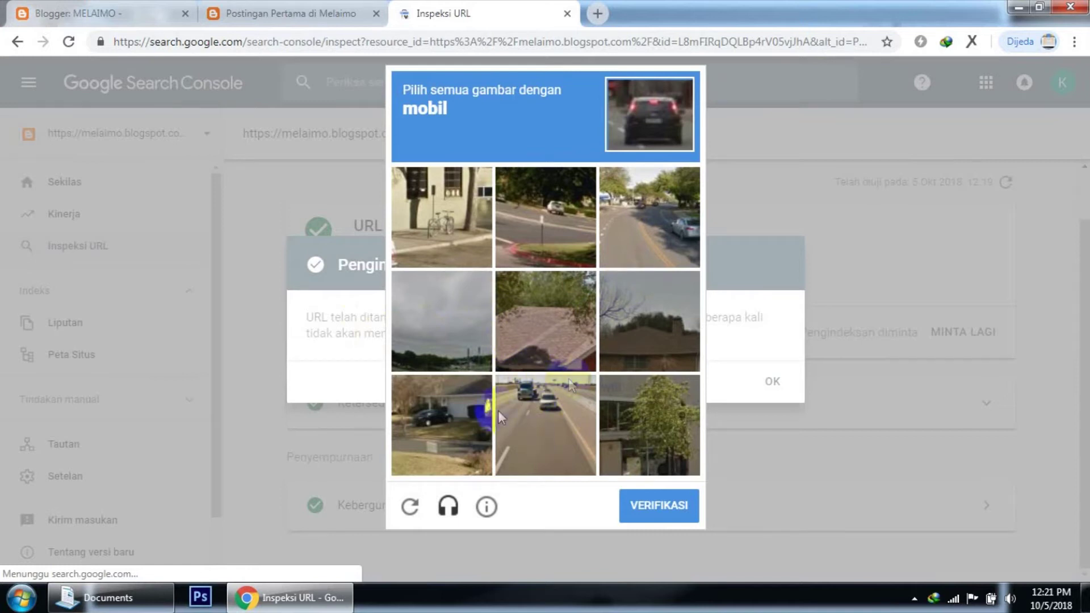
left_click(447, 418)
left_click(523, 386)
left_click(656, 213)
left_click(544, 199)
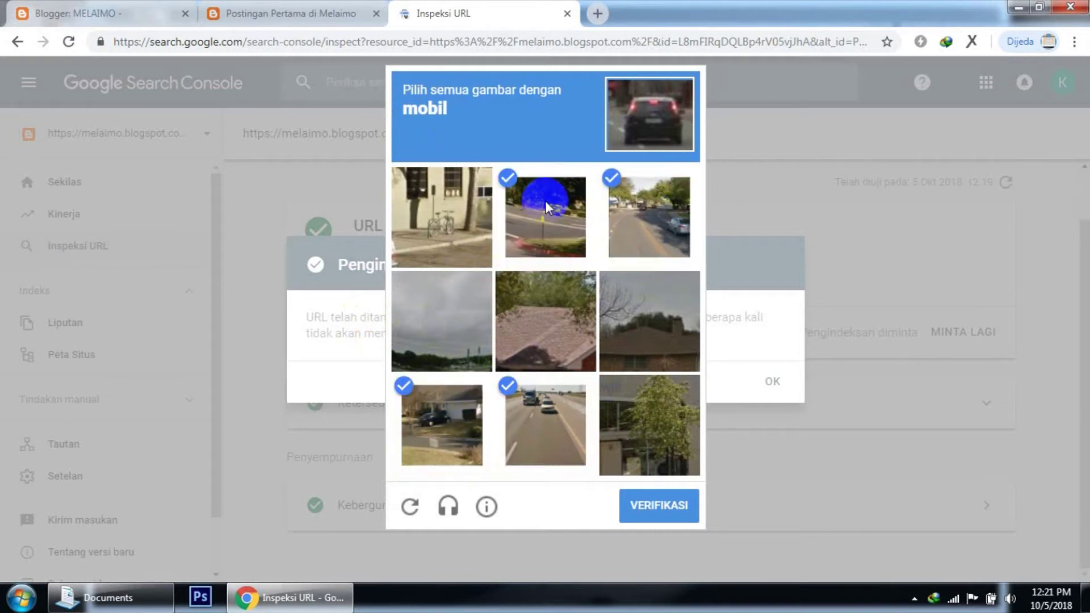
left_click(658, 509)
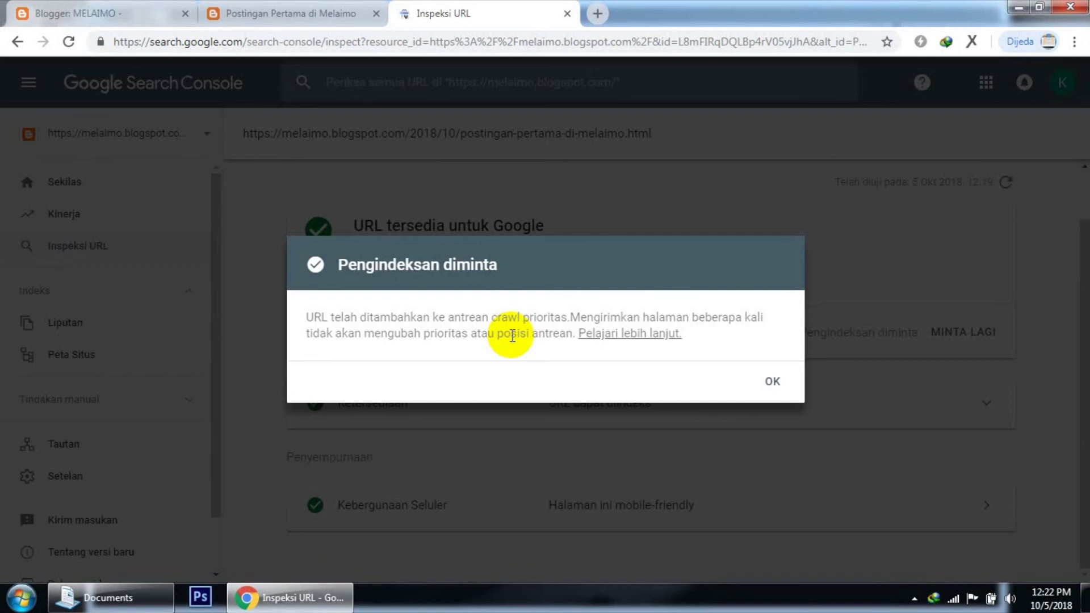
left_click(771, 383)
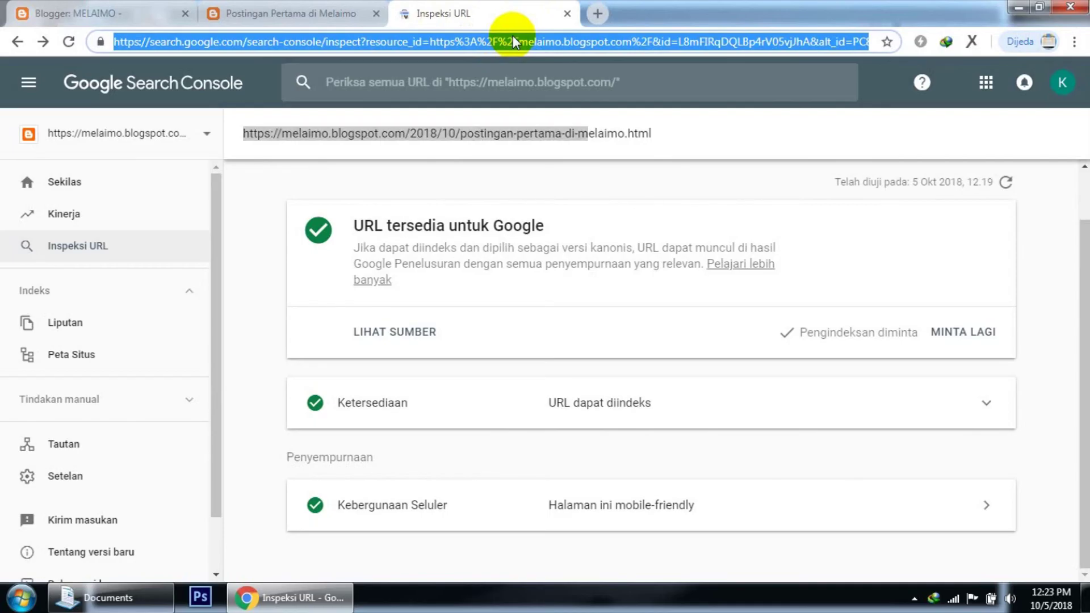
key("ctrl+v")
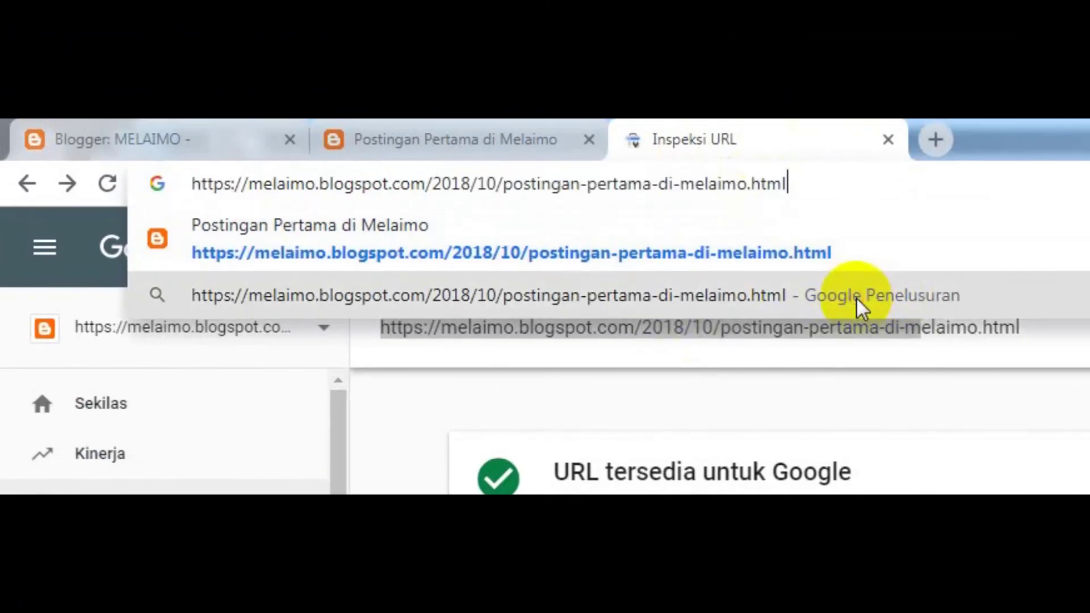
left_click(548, 116)
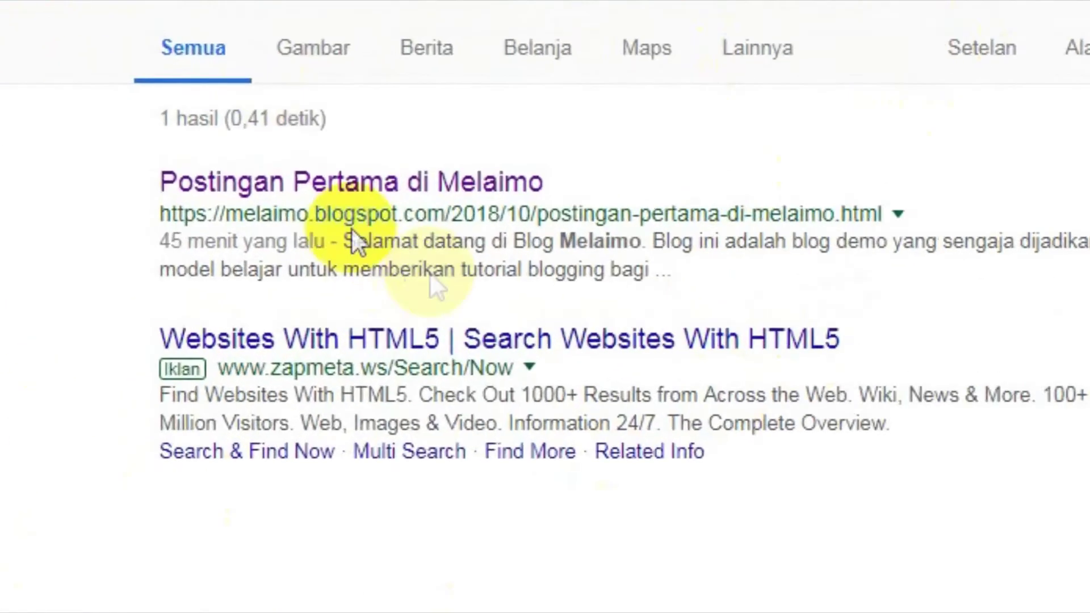
left_click(173, 246)
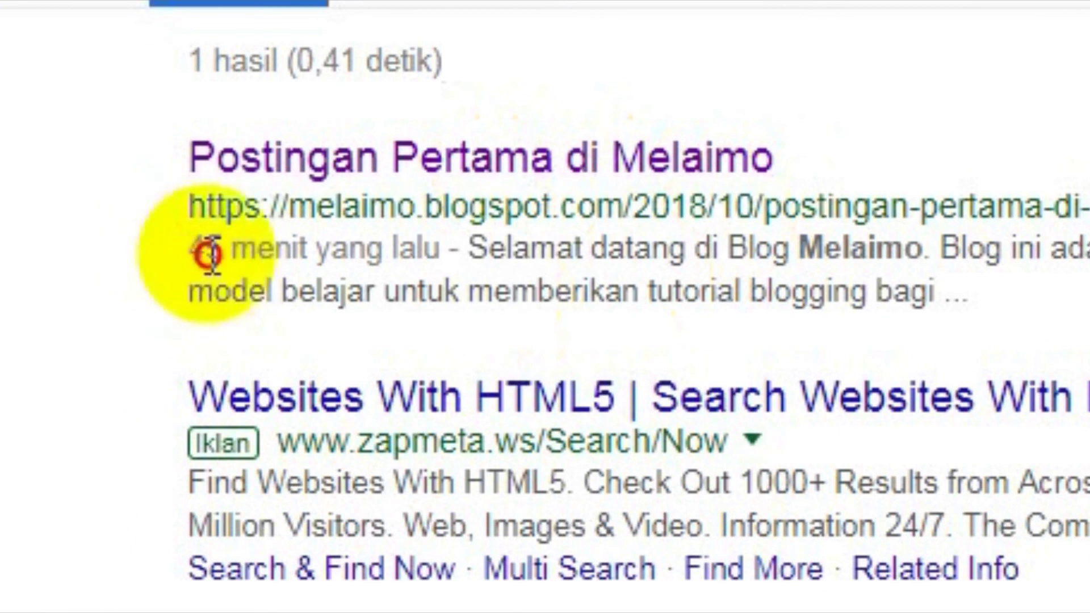
left_click_drag(211, 254, 445, 246)
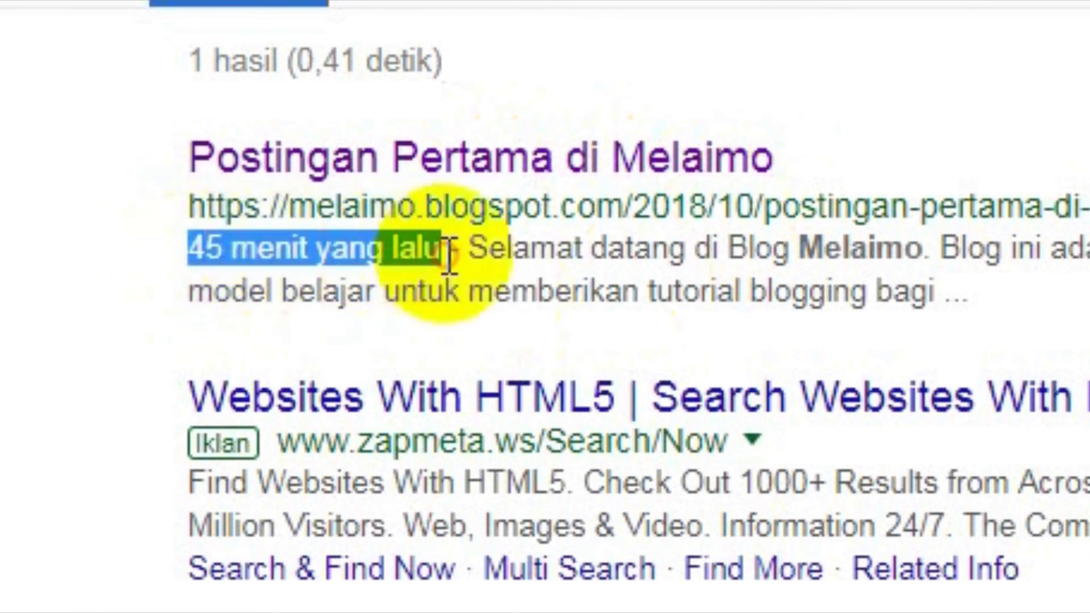
left_click(480, 191)
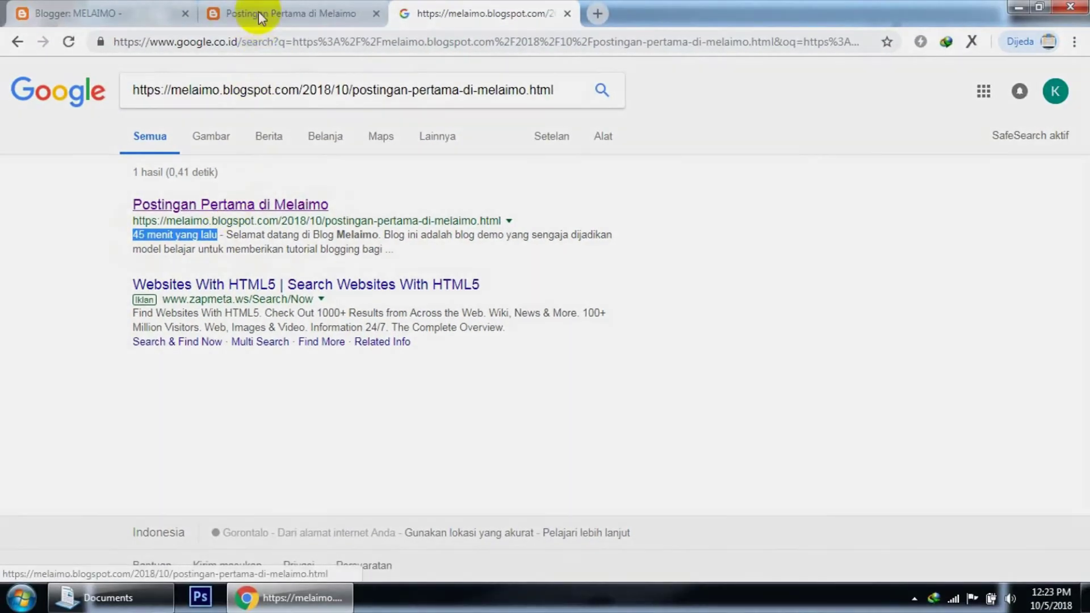